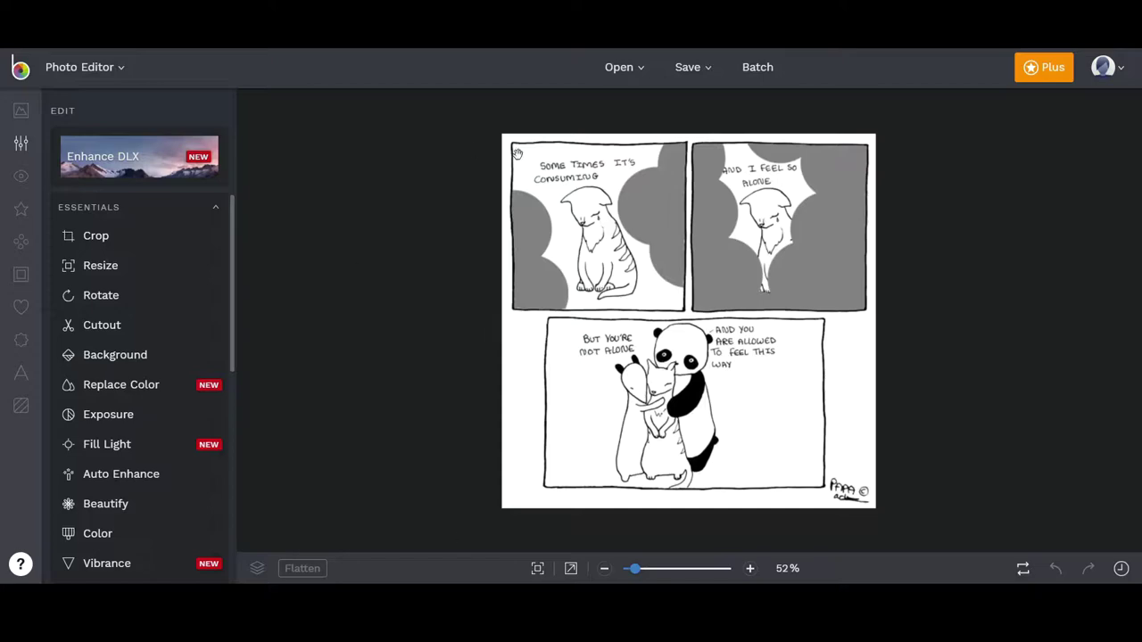
Step: Set the Touch Up Paint Brush colour to orange #D46500
left_click(20, 175)
left_click(107, 576)
left_click(208, 189)
left_click(395, 260)
left_click_drag(250, 259, 250, 253)
Step: Paint orange on the first cat's head at 94% opacity and 30% brush size
left_click_drag(634, 568, 693, 568)
mouse_move(500, 277)
left_mouse_down()
mouse_move(488, 242)
mouse_move(579, 240)
left_mouse_up()
mouse_move(213, 282)
left_mouse_down()
mouse_move(184, 281)
mouse_move(206, 281)
left_mouse_up()
left_click_drag(120, 359, 126, 360)
left_click(468, 303)
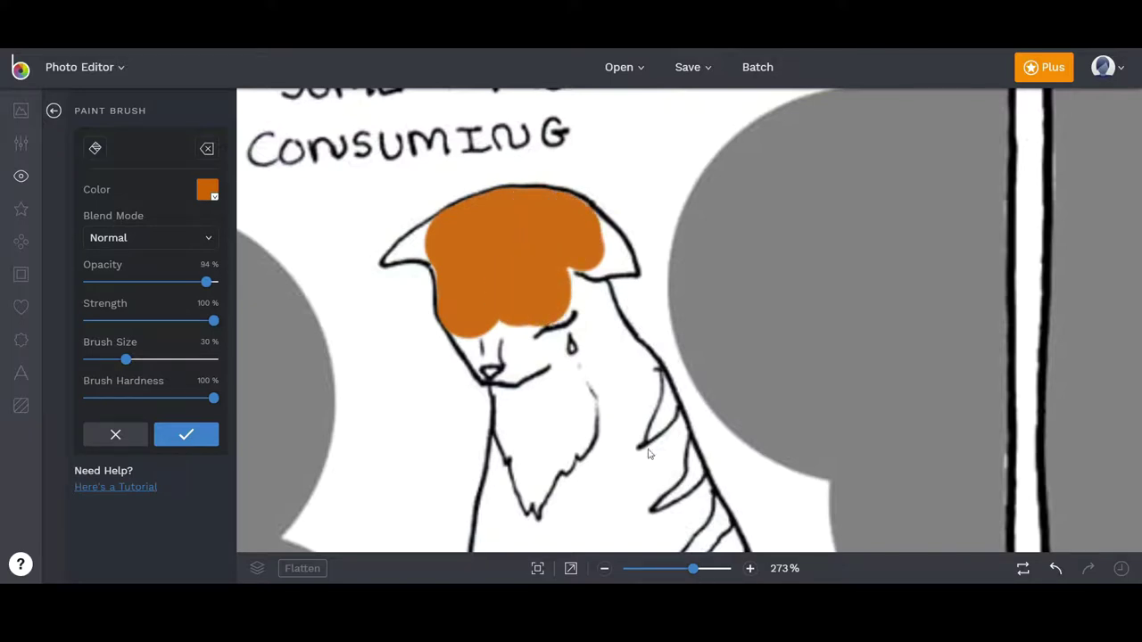
Step: With a smaller brush, paint the first cat's head tip and ear edge orange
left_click_drag(703, 572, 722, 568)
left_click_drag(126, 360, 108, 359)
left_click(630, 274)
left_click_drag(660, 281, 627, 270)
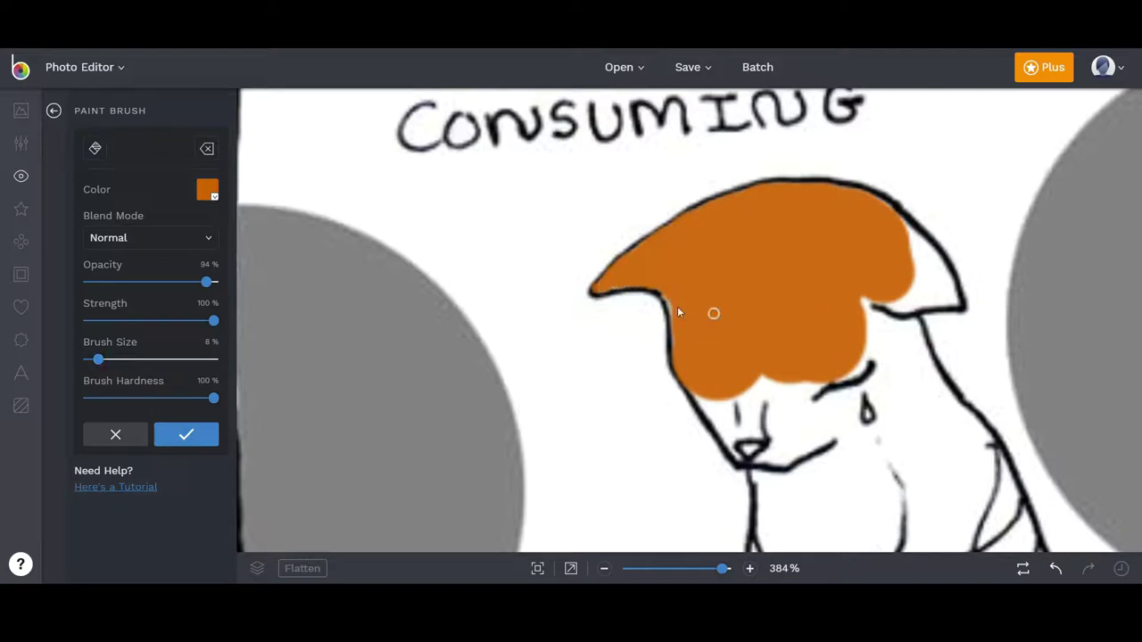
left_click_drag(956, 307, 859, 304)
scroll(664, 451, "up", 1)
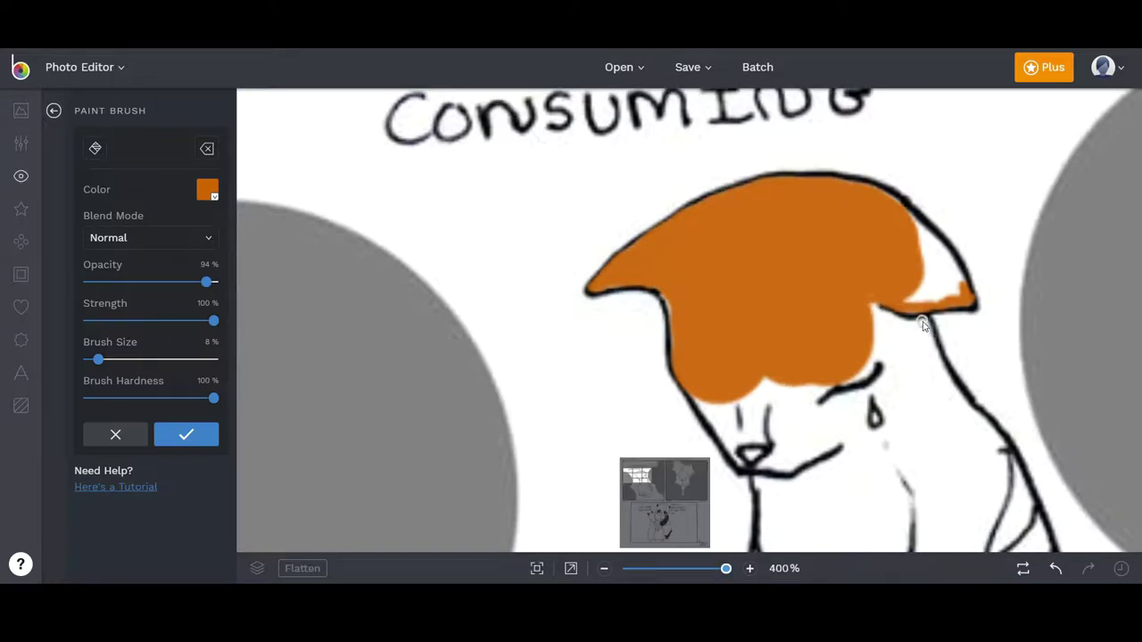
Step: Fill the first cat's body and side gaps orange, then begin the second cat's head
mouse_move(803, 391)
left_mouse_down()
mouse_move(859, 369)
mouse_move(864, 378)
mouse_move(886, 343)
mouse_move(874, 326)
mouse_move(805, 454)
mouse_move(894, 437)
mouse_move(854, 433)
mouse_move(838, 395)
mouse_move(795, 400)
mouse_move(928, 423)
mouse_move(925, 500)
left_mouse_up()
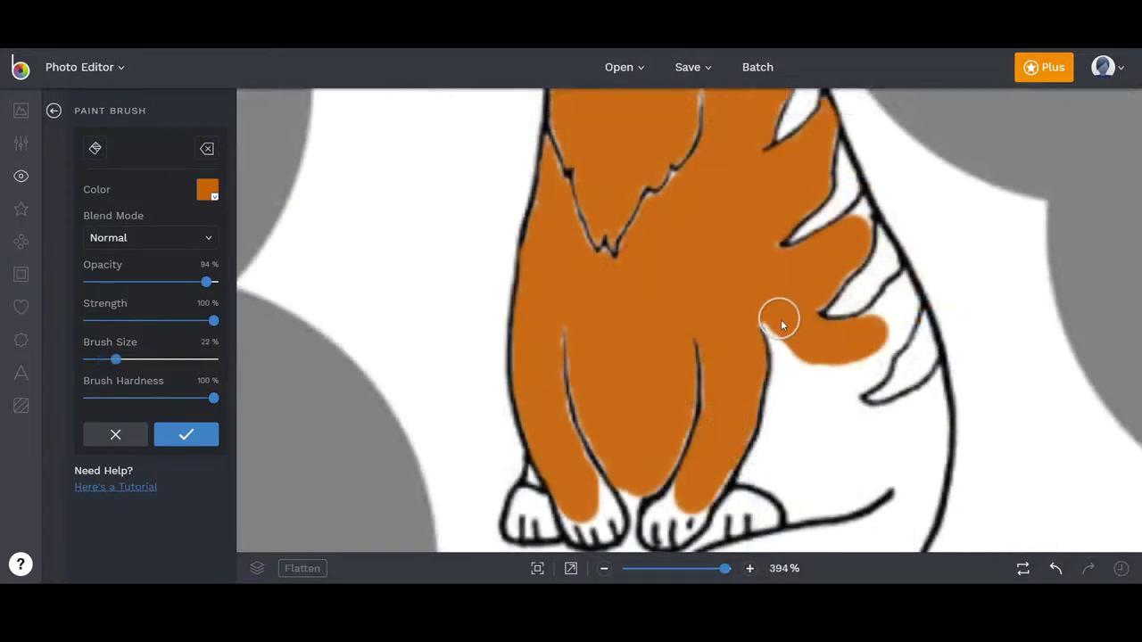
left_click_drag(801, 487, 806, 507)
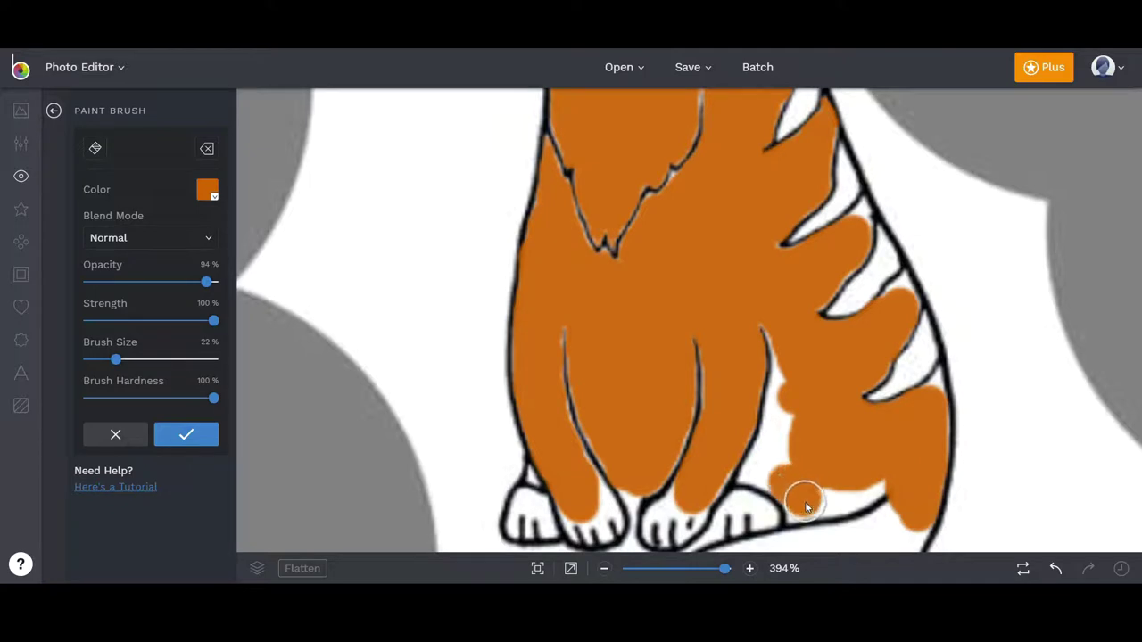
left_click(796, 449)
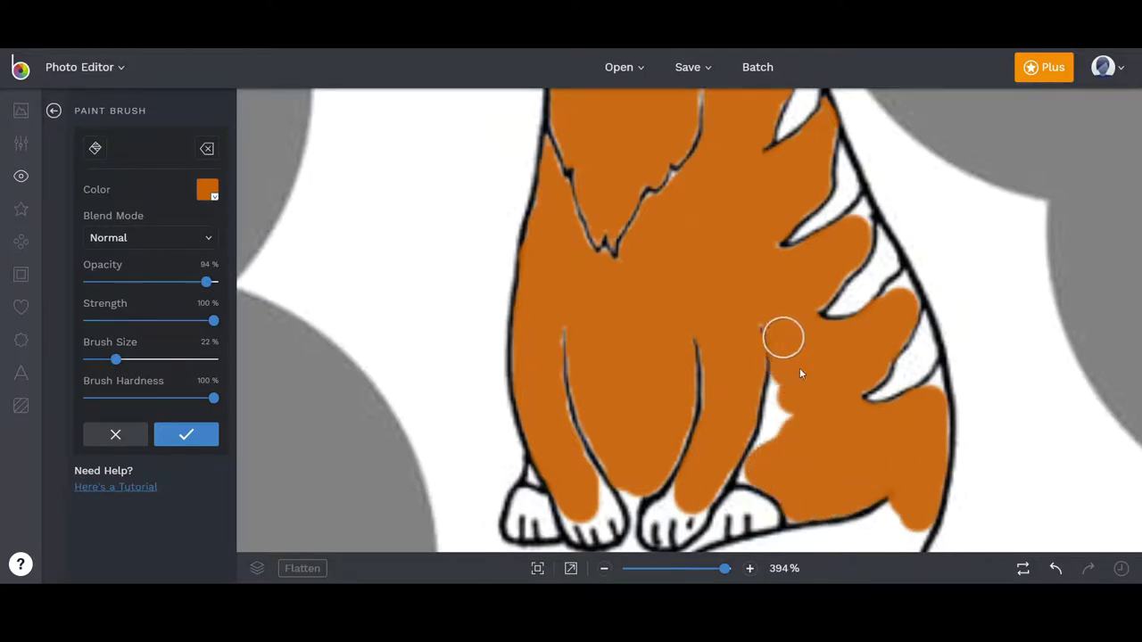
left_click_drag(782, 328, 775, 454)
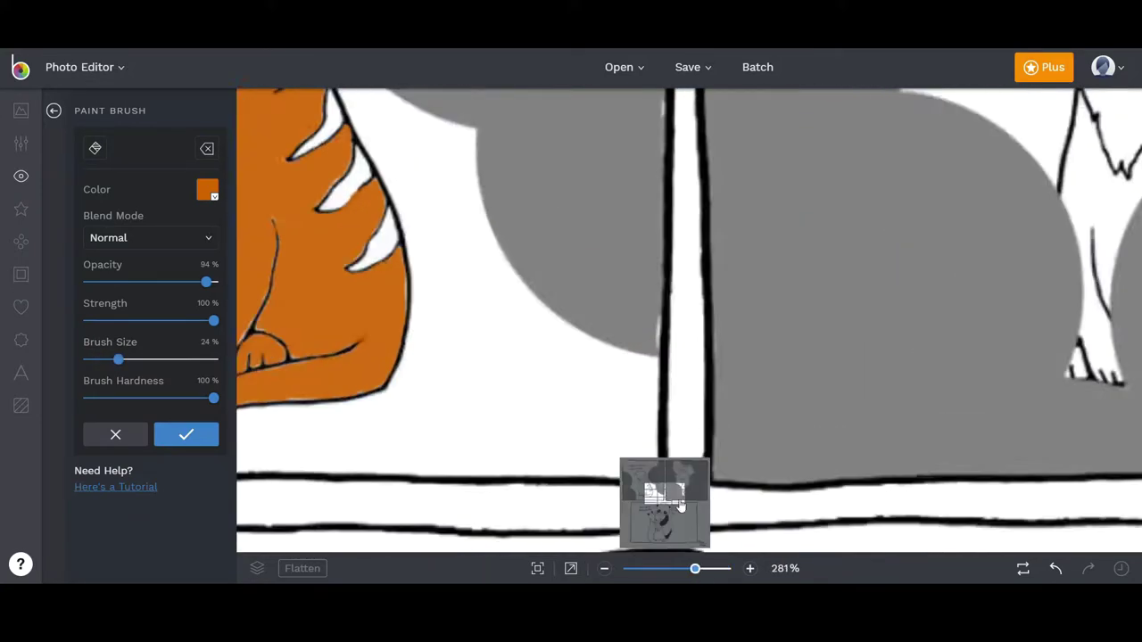
mouse_move(567, 181)
left_mouse_down()
mouse_move(590, 186)
mouse_move(549, 162)
left_mouse_up()
mouse_move(615, 149)
left_mouse_down()
mouse_move(681, 187)
mouse_move(532, 224)
mouse_move(526, 215)
left_mouse_up()
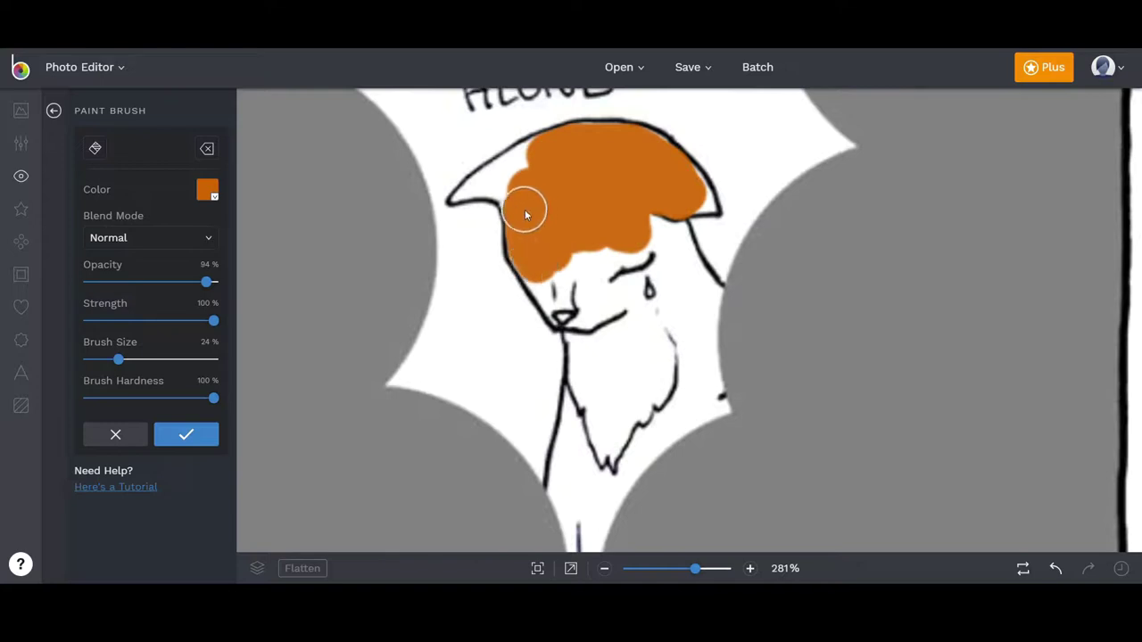
Step: Paint the second cat's chest, then the hugged cat's ears and head edges orange at 12% size
mouse_move(647, 342)
left_mouse_down()
mouse_move(654, 360)
mouse_move(606, 387)
mouse_move(681, 321)
mouse_move(673, 223)
left_mouse_up()
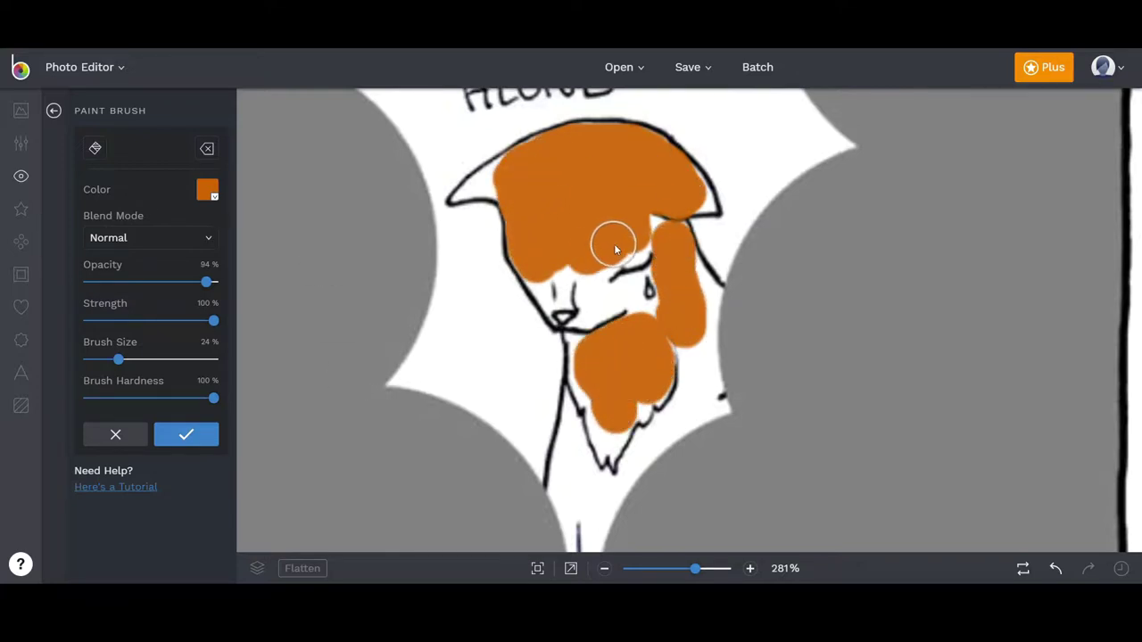
left_click_drag(118, 359, 104, 360)
mouse_move(695, 568)
left_mouse_down()
mouse_move(643, 568)
mouse_move(725, 568)
left_mouse_up()
left_click_drag(576, 189, 536, 239)
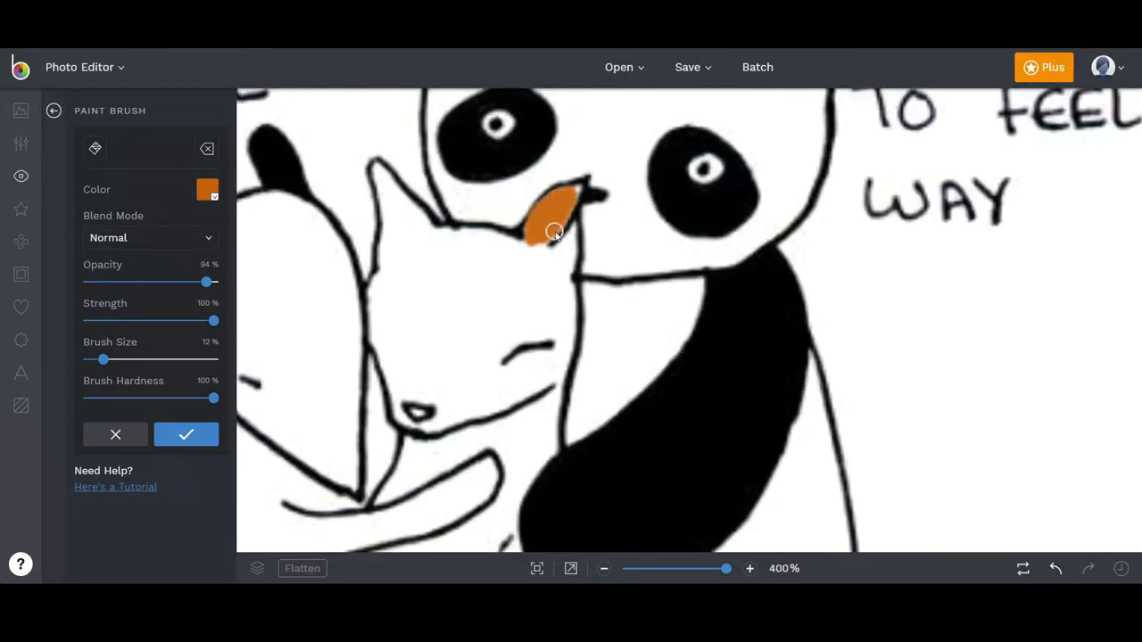
mouse_move(377, 169)
left_mouse_down()
mouse_move(408, 204)
mouse_move(387, 191)
mouse_move(388, 243)
mouse_move(503, 240)
mouse_move(573, 194)
left_mouse_up()
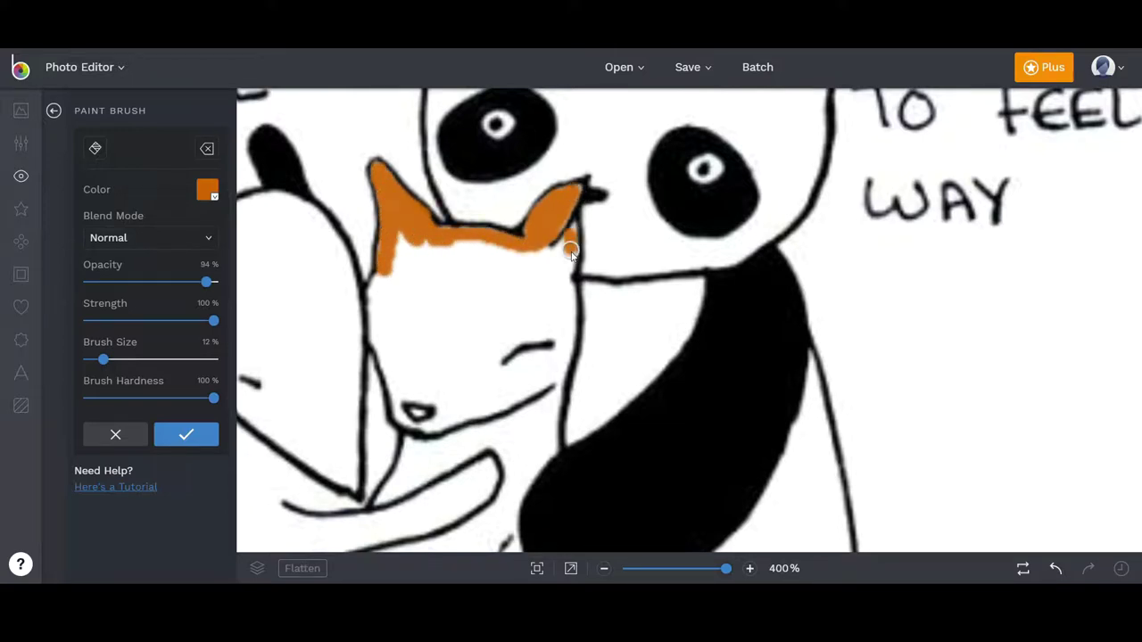
left_click_drag(571, 254, 571, 247)
mouse_move(400, 245)
left_mouse_down()
mouse_move(374, 312)
mouse_move(415, 268)
left_mouse_up()
Step: Colour the hugged cat's eye area, nose, cheek, jaw and chin orange, then apply the paint
mouse_move(511, 373)
left_mouse_down()
mouse_move(562, 339)
mouse_move(513, 342)
mouse_move(548, 340)
left_mouse_up()
mouse_move(429, 409)
left_mouse_down()
mouse_move(406, 393)
mouse_move(444, 426)
left_mouse_up()
mouse_move(387, 366)
left_mouse_down()
mouse_move(509, 401)
mouse_move(542, 425)
left_mouse_up()
mouse_move(408, 446)
left_mouse_down()
mouse_move(395, 495)
mouse_move(447, 450)
left_mouse_up()
mouse_move(504, 426)
left_mouse_down()
mouse_move(540, 415)
mouse_move(562, 383)
mouse_move(507, 489)
left_mouse_up()
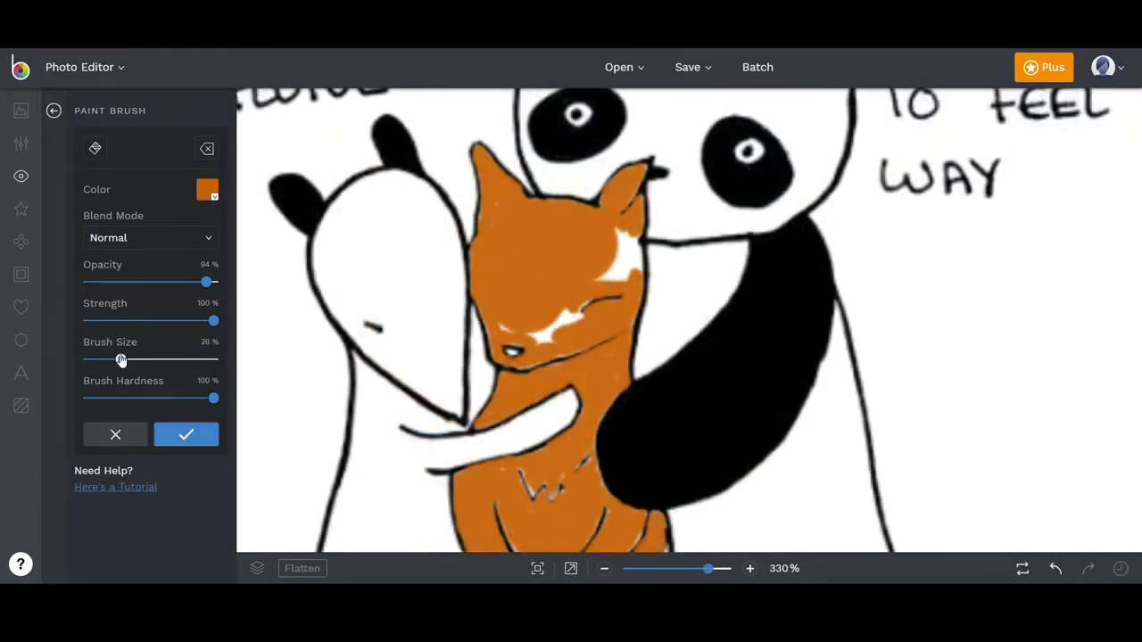
left_click_drag(122, 359, 115, 360)
mouse_move(561, 322)
left_mouse_down()
mouse_move(543, 331)
mouse_move(627, 256)
left_mouse_up()
left_click_drag(707, 568, 637, 568)
left_click(185, 435)
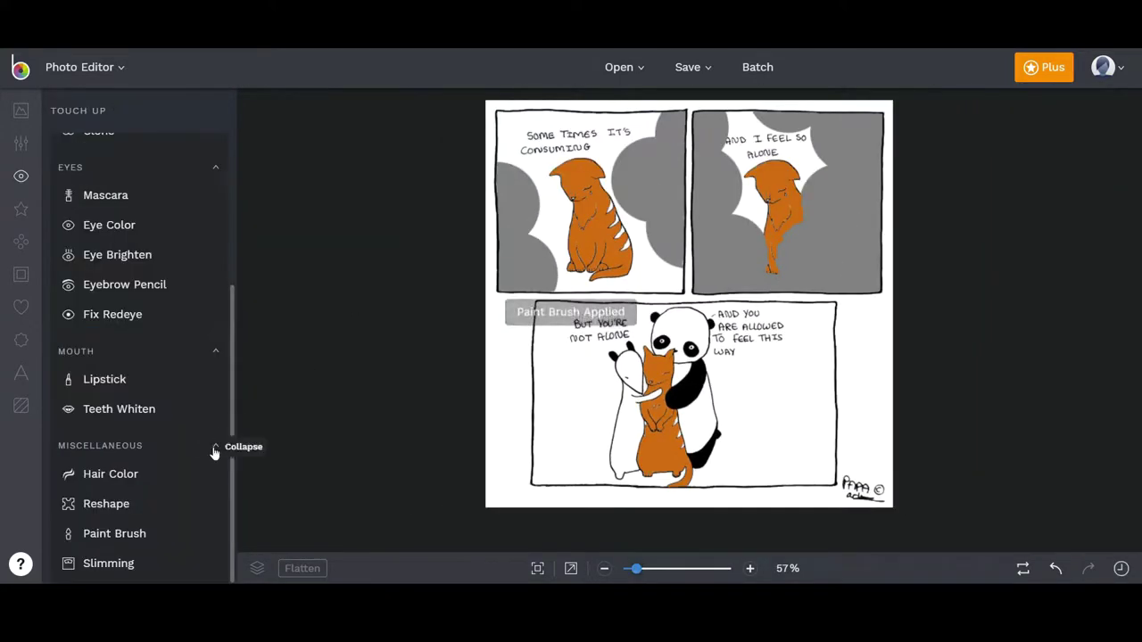
Step: Switch the Paint Brush colour to dark brown
left_click(89, 533)
left_click(207, 190)
left_click(250, 258)
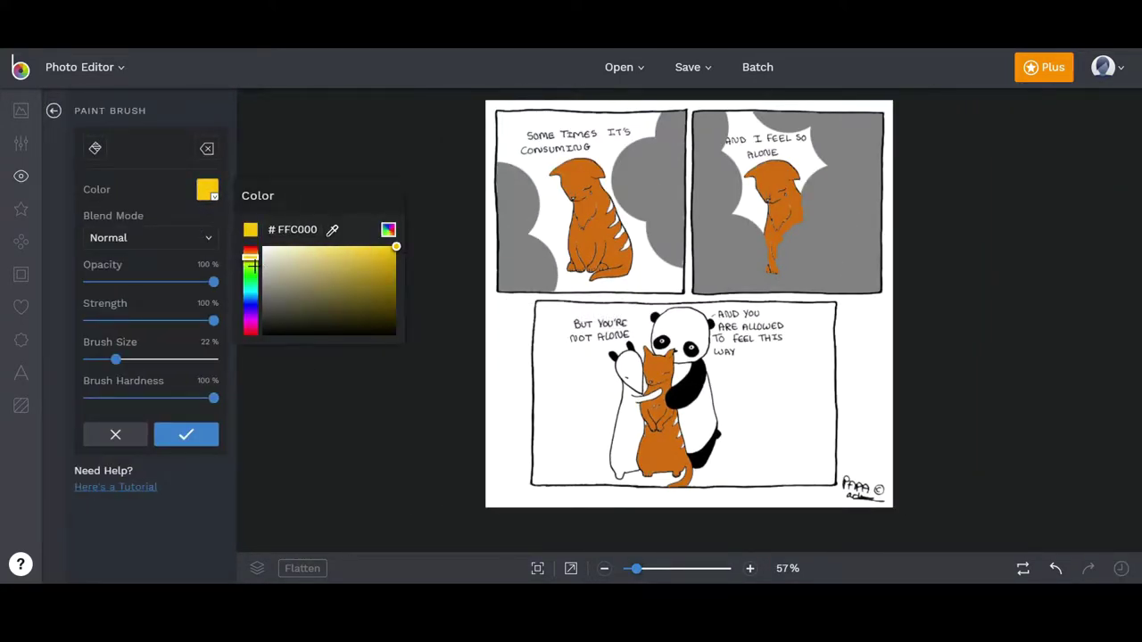
left_click(252, 260)
Step: Make the brush softer and smaller with slightly lower opacity, zoomed in on the stripes
left_click_drag(396, 250, 423, 311)
left_click_drag(636, 568, 684, 568)
left_click_drag(213, 398, 151, 399)
left_click_drag(115, 360, 101, 359)
left_click_drag(213, 282, 204, 282)
left_click_drag(703, 569, 726, 568)
Step: Paint dark brown stripes into the white gaps along the cat's edge
mouse_move(563, 261)
left_mouse_down()
mouse_move(556, 237)
mouse_move(563, 276)
left_mouse_up()
mouse_move(606, 363)
left_mouse_down()
mouse_move(594, 395)
mouse_move(538, 435)
left_mouse_up()
left_click_drag(637, 439, 639, 465)
scroll(605, 489, "down", 3)
mouse_move(603, 319)
left_mouse_down()
mouse_move(592, 377)
mouse_move(544, 403)
left_mouse_up()
left_click_drag(726, 568, 690, 568)
Step: Fill the white gaps and notch along the hugged cat's edge with brown
left_click_drag(649, 497, 657, 522)
scroll(666, 532, "up", 2)
scroll(696, 533, "up", 3)
left_click_drag(603, 209, 588, 241)
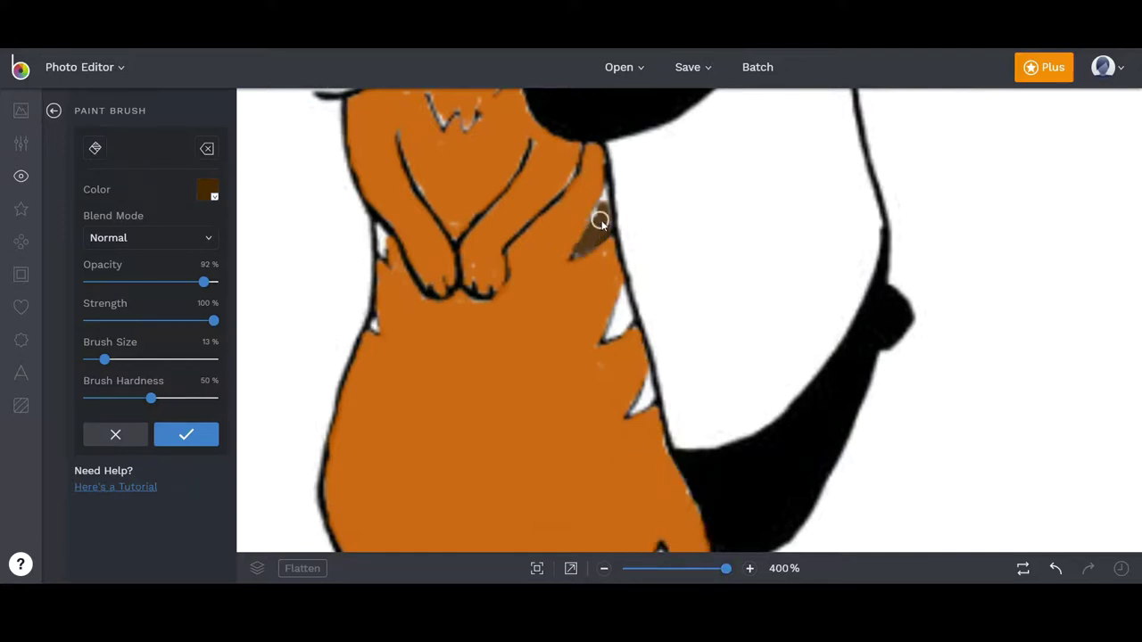
mouse_move(621, 297)
left_mouse_down()
mouse_move(612, 327)
mouse_move(627, 310)
left_mouse_up()
left_click_drag(660, 380, 637, 412)
Step: Enlarge the brush, make it fully soft and low-opacity, and shade the first cat's lower body
left_click_drag(725, 568, 649, 568)
left_click_drag(105, 359, 123, 359)
left_click_drag(151, 398, 88, 398)
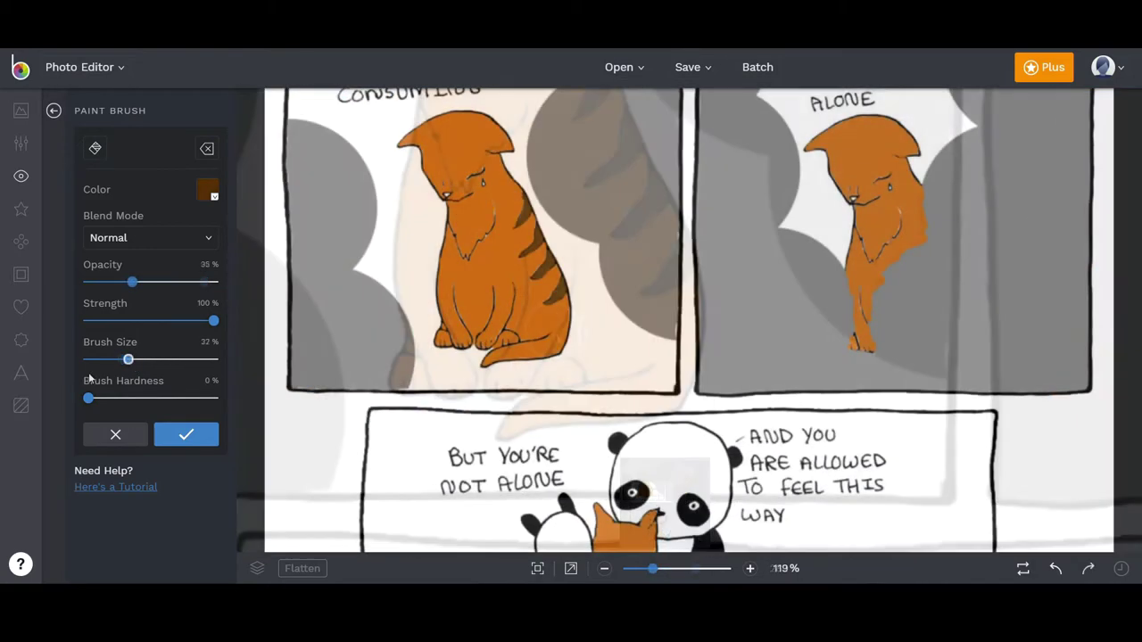
left_click_drag(128, 359, 116, 360)
left_click_drag(540, 343, 455, 299)
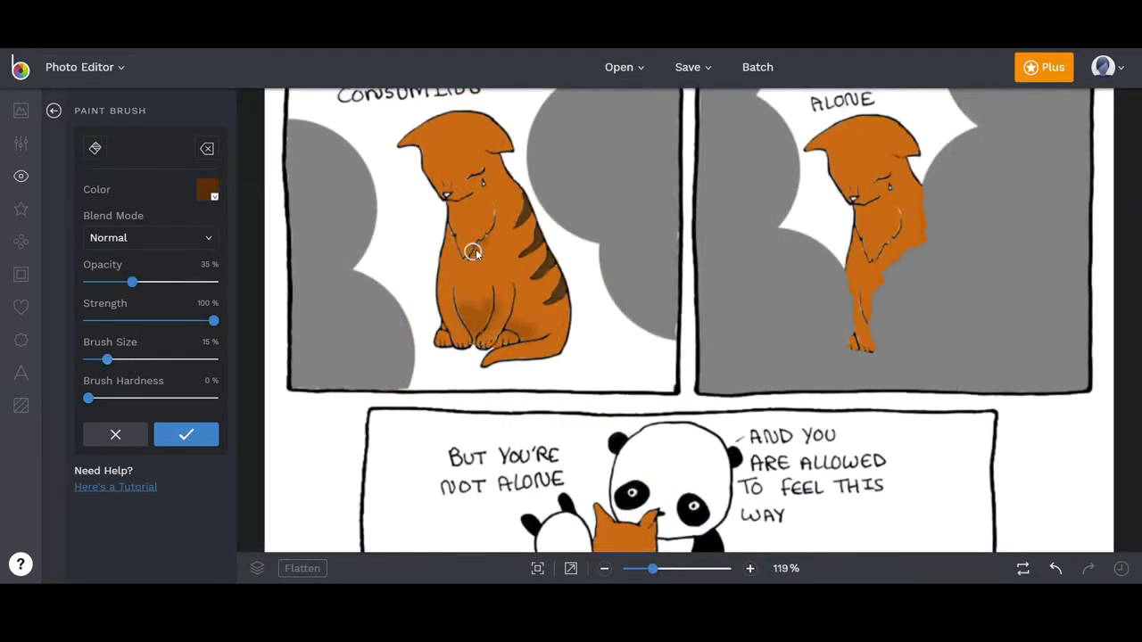
Step: Shade the first cat's chest, back and side, then the second cat's leg and body, enlarging the brush to 43%
left_click_drag(492, 227, 447, 235)
left_click_drag(107, 359, 118, 359)
left_click_drag(521, 219, 534, 258)
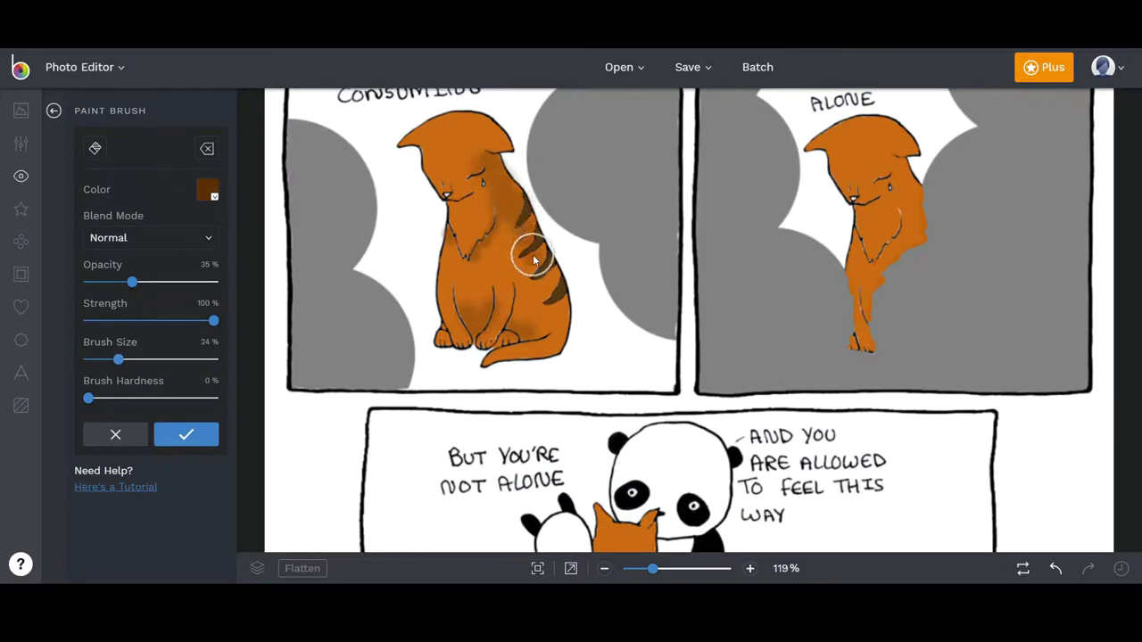
left_click(142, 359)
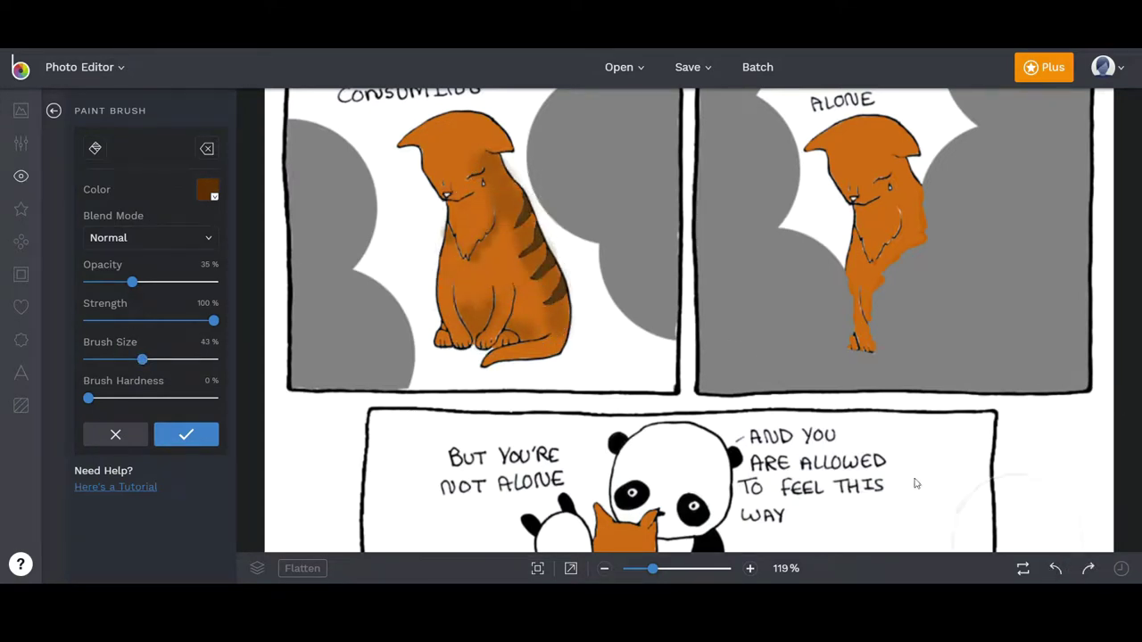
mouse_move(862, 327)
left_mouse_down()
mouse_move(910, 241)
mouse_move(905, 205)
left_mouse_up()
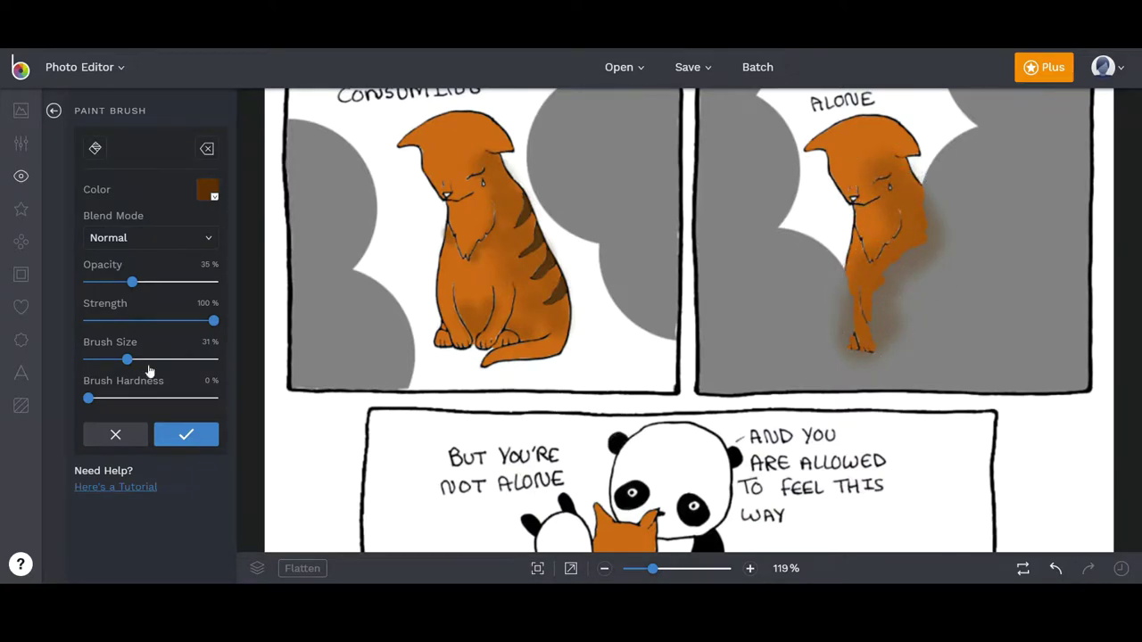
Step: Shade the hugged cat's chest, paws and lower body with soft brown
scroll(646, 531, "down", 3)
scroll(573, 382, "up", 5)
mouse_move(572, 382)
left_mouse_down()
mouse_move(604, 351)
mouse_move(537, 332)
mouse_move(557, 412)
mouse_move(460, 414)
left_mouse_up()
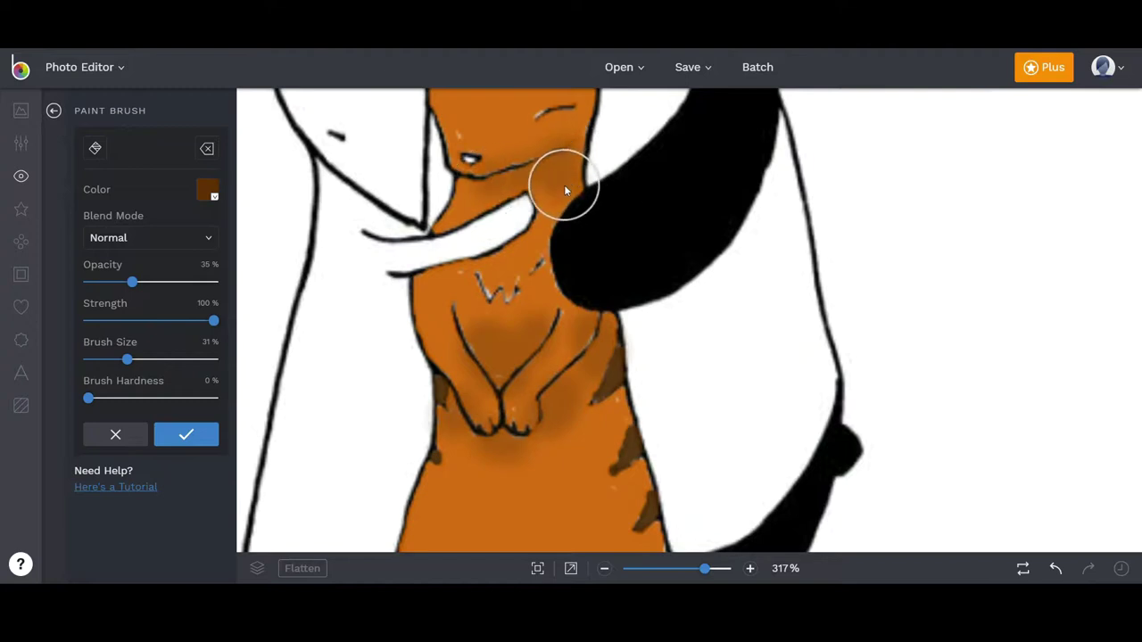
scroll(604, 398, "down", 3)
scroll(591, 241, "down", 1)
mouse_move(591, 241)
left_mouse_down()
mouse_move(571, 330)
mouse_move(543, 321)
left_mouse_up()
scroll(531, 319, "down", 3)
mouse_move(126, 359)
left_mouse_down()
mouse_move(148, 359)
mouse_move(133, 360)
left_mouse_up()
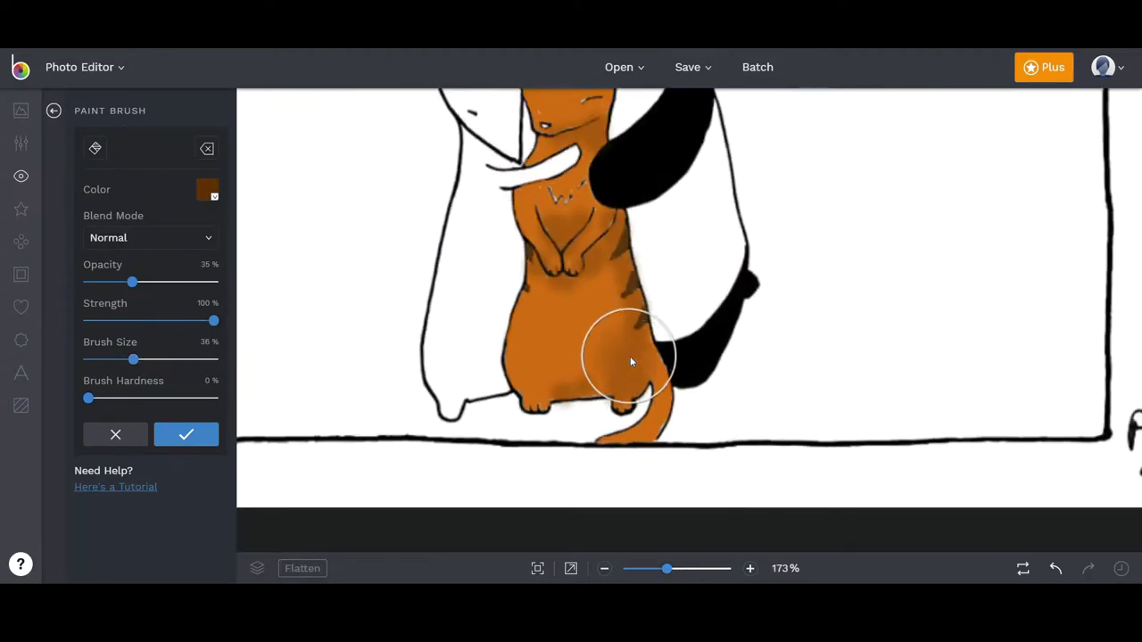
left_click_drag(666, 568, 640, 568)
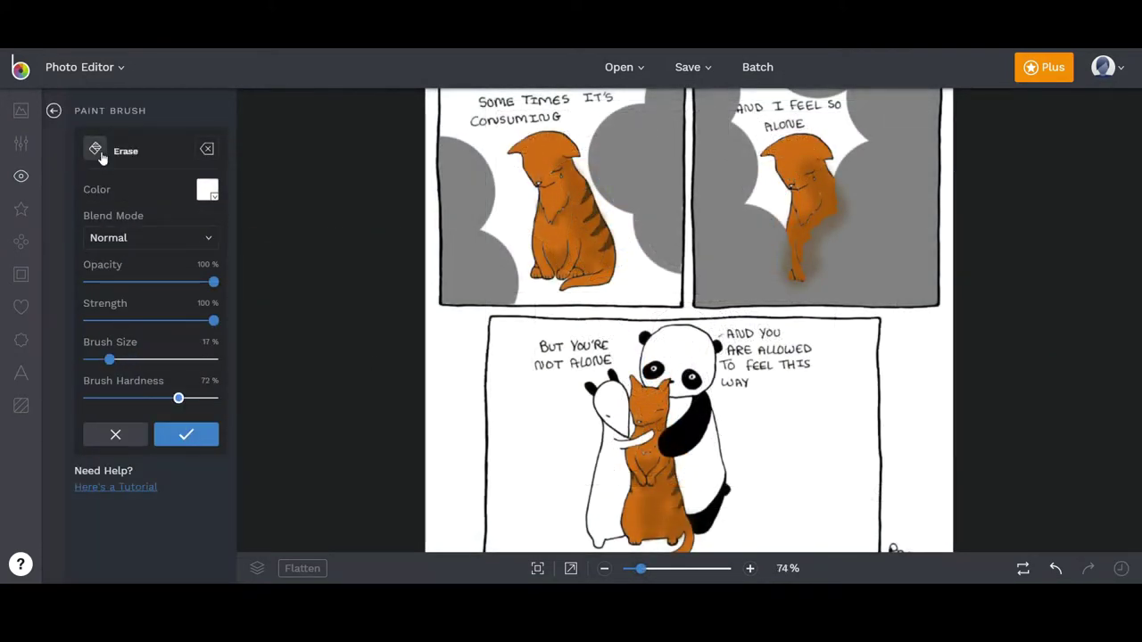
Step: Check the blend modes, shrink the brush and zoom in on the first cat for white dots
left_click(178, 237)
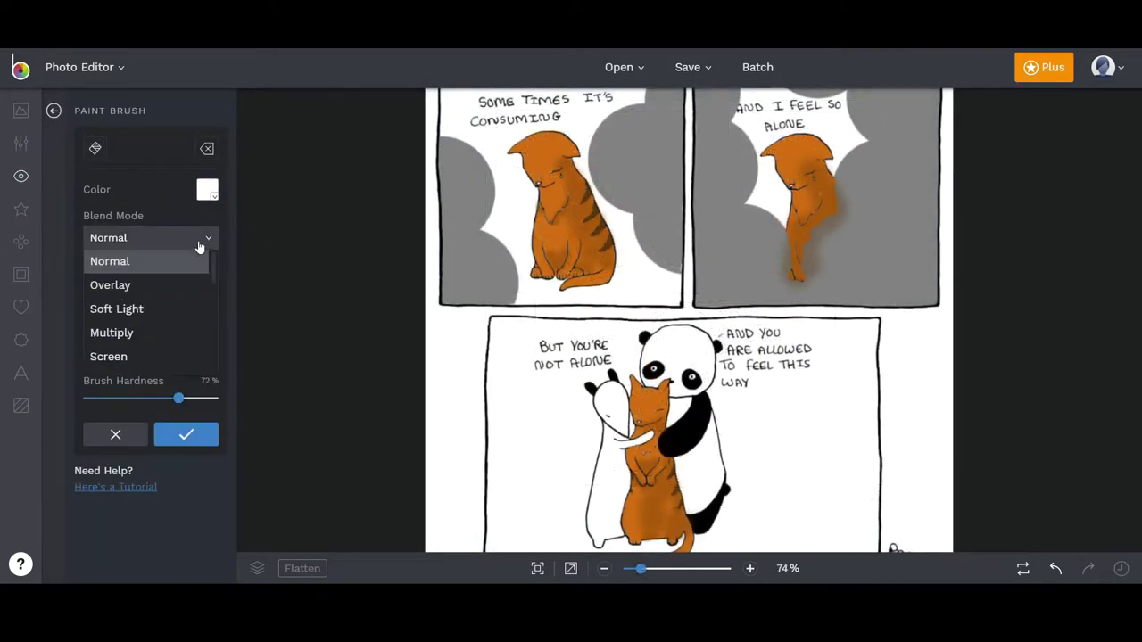
left_click_drag(640, 568, 668, 568)
left_click_drag(108, 360, 105, 360)
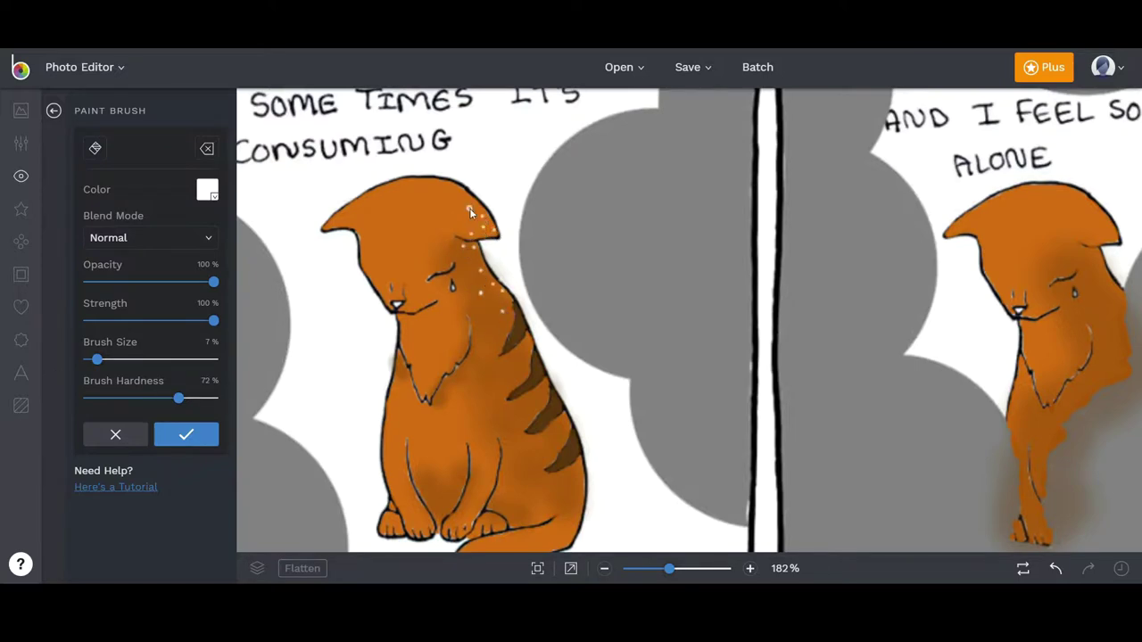
mouse_move(669, 568)
left_mouse_down()
mouse_move(652, 568)
mouse_move(686, 568)
left_mouse_up()
scroll(381, 348, "down", 3)
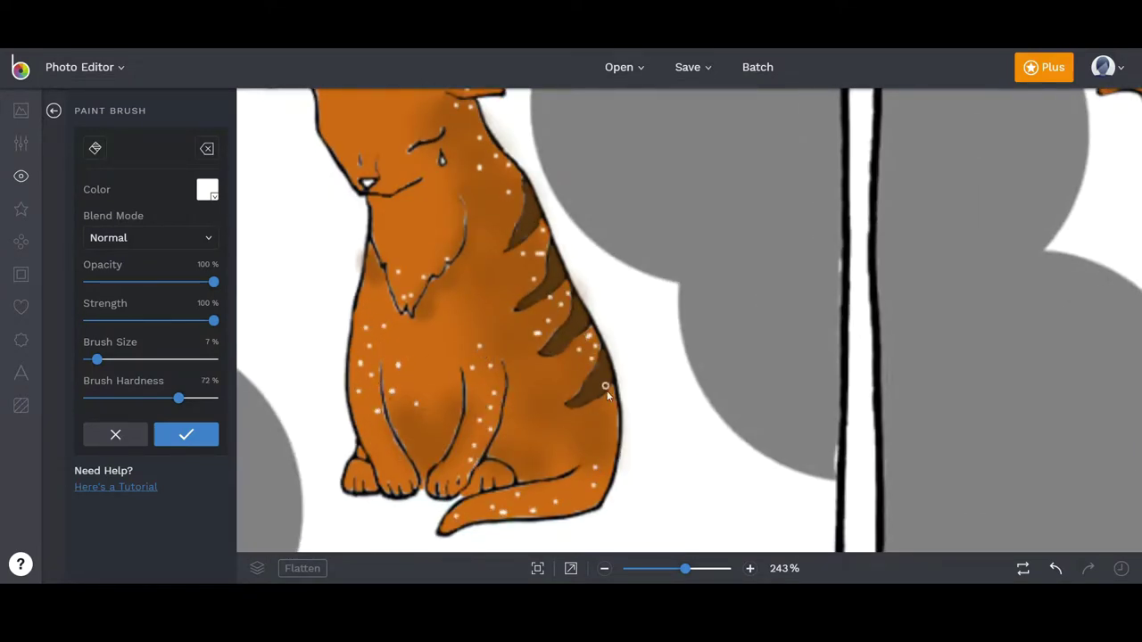
left_click(634, 568)
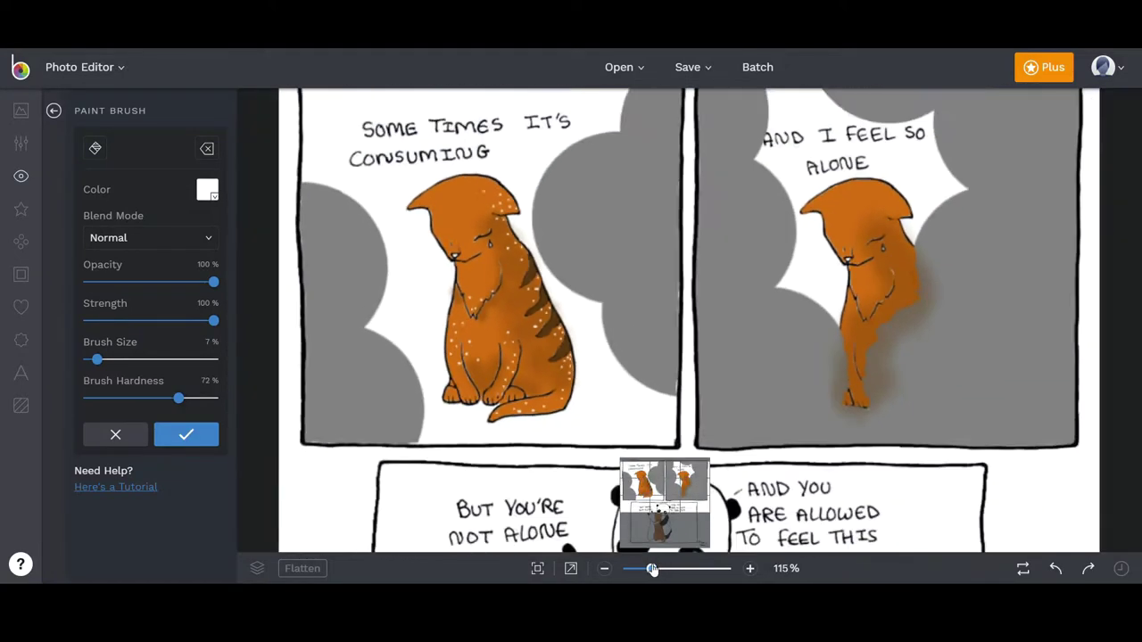
Step: Dab white glint dots on the second cat's leg and undo a stray white blob on the belly
left_click_drag(637, 568, 690, 568)
left_click_drag(675, 497, 689, 481)
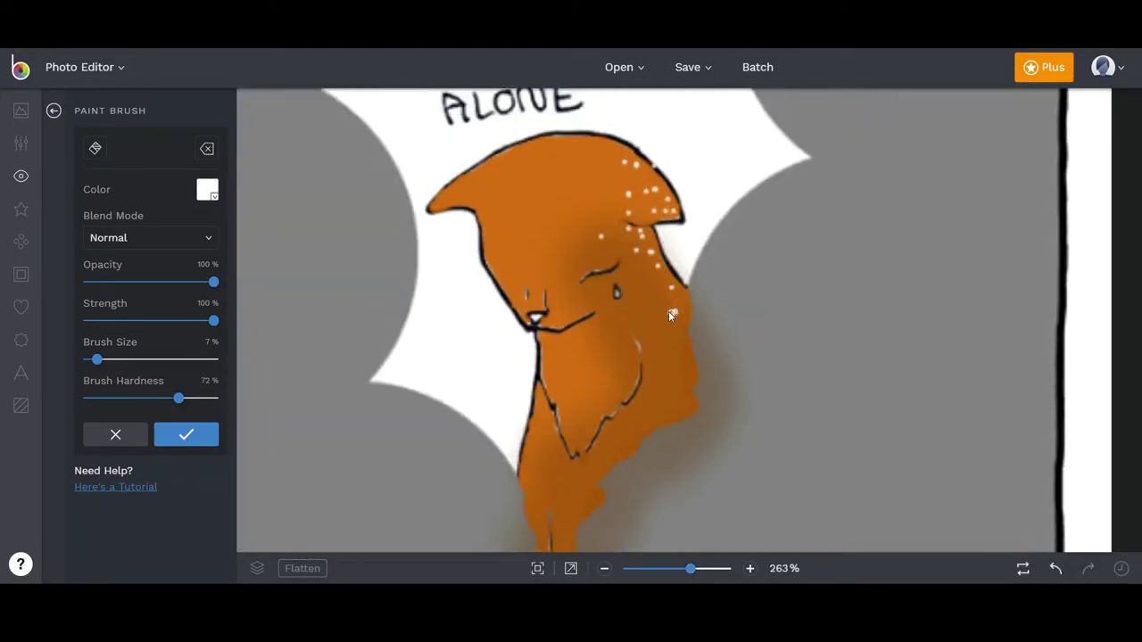
left_click_drag(690, 568, 655, 568)
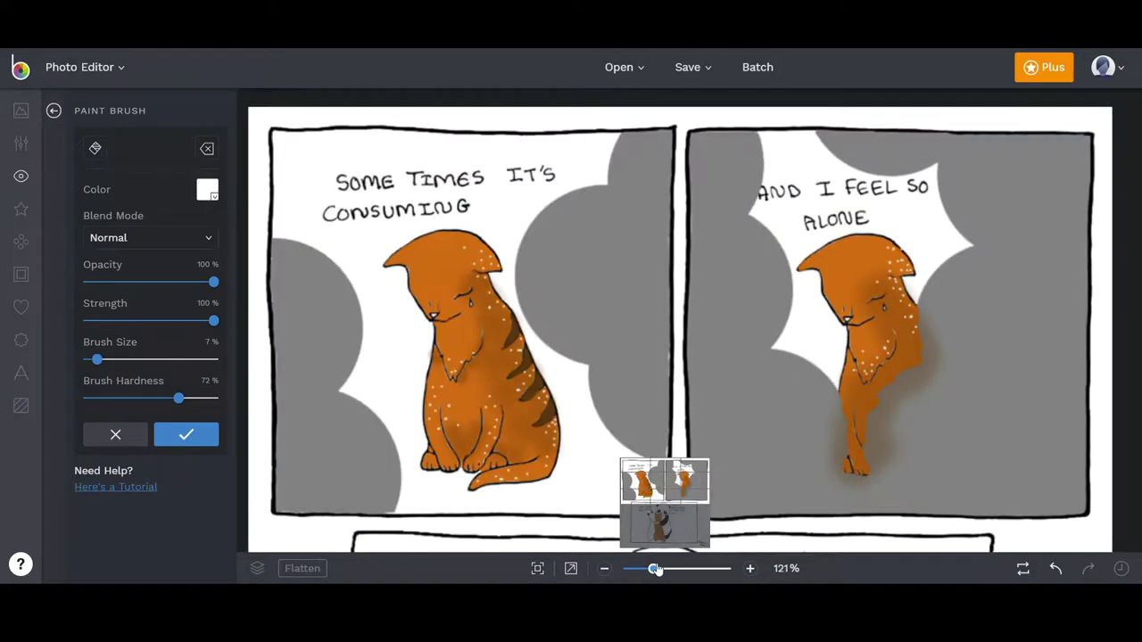
left_click(854, 444)
scroll(707, 453, "down", 5)
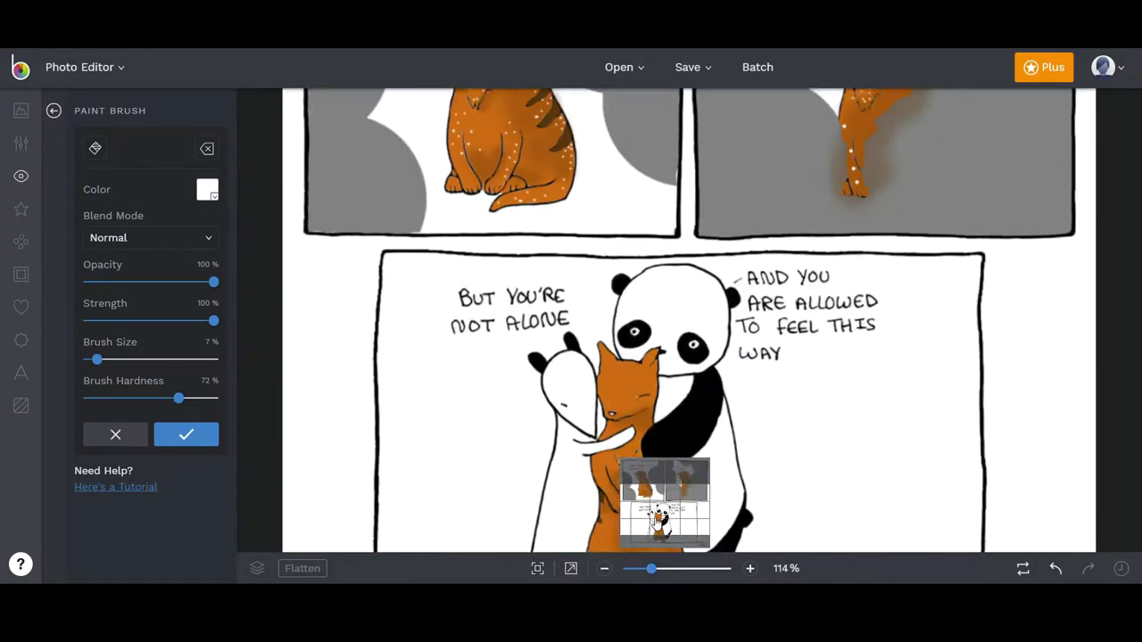
scroll(560, 258, "up", 5)
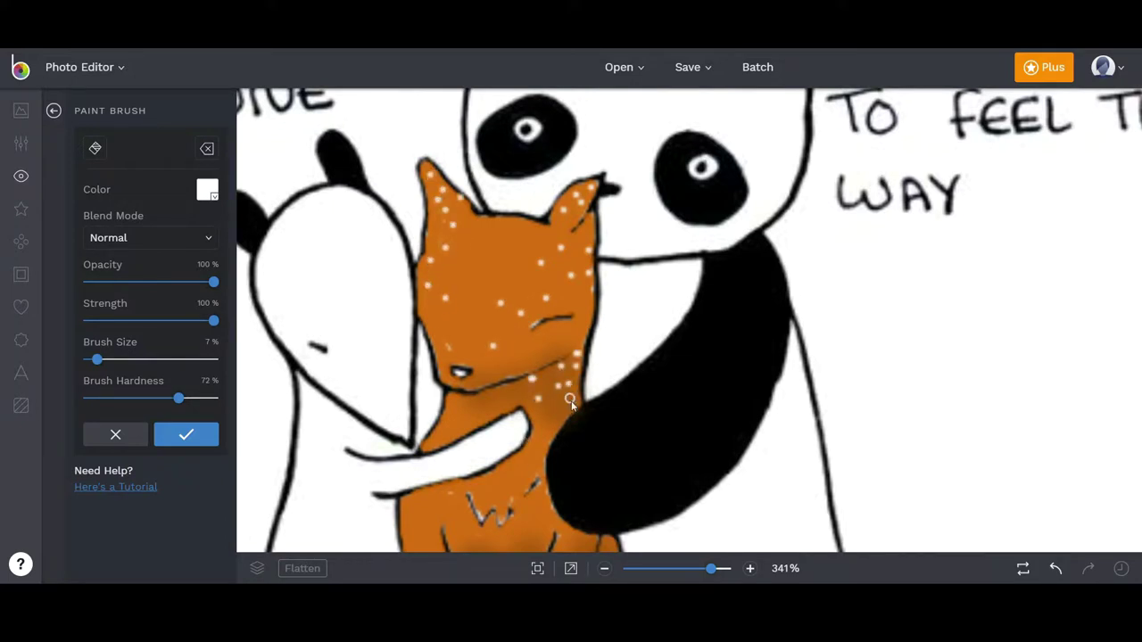
scroll(502, 492, "down", 2)
scroll(564, 207, "down", 5)
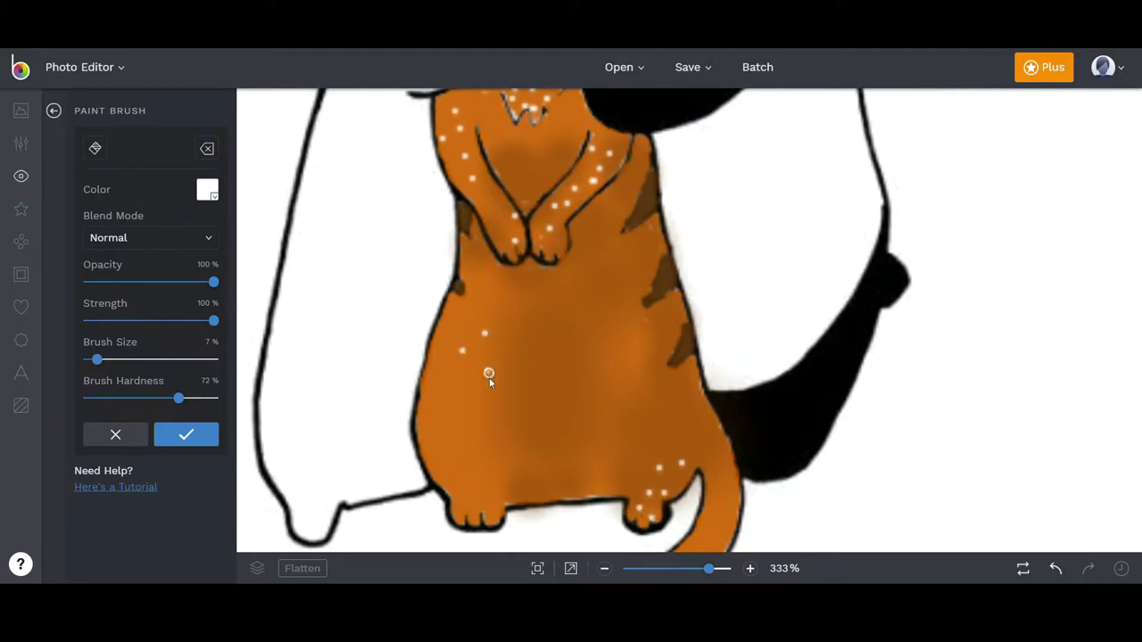
left_click(1055, 568)
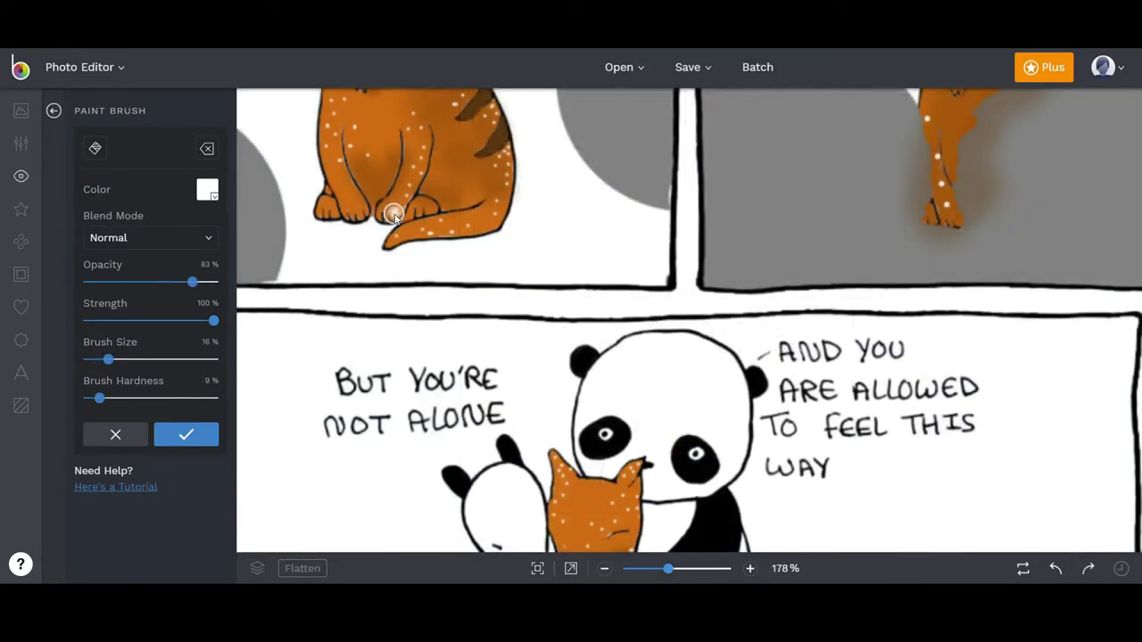
Step: Brush white on the first cat's front paw and both of the second cat's ear tips
mouse_move(357, 207)
left_mouse_down()
mouse_move(358, 217)
mouse_move(306, 166)
mouse_move(412, 184)
mouse_move(403, 217)
mouse_move(325, 216)
mouse_move(397, 239)
mouse_move(426, 230)
mouse_move(553, 248)
mouse_move(465, 223)
left_mouse_up()
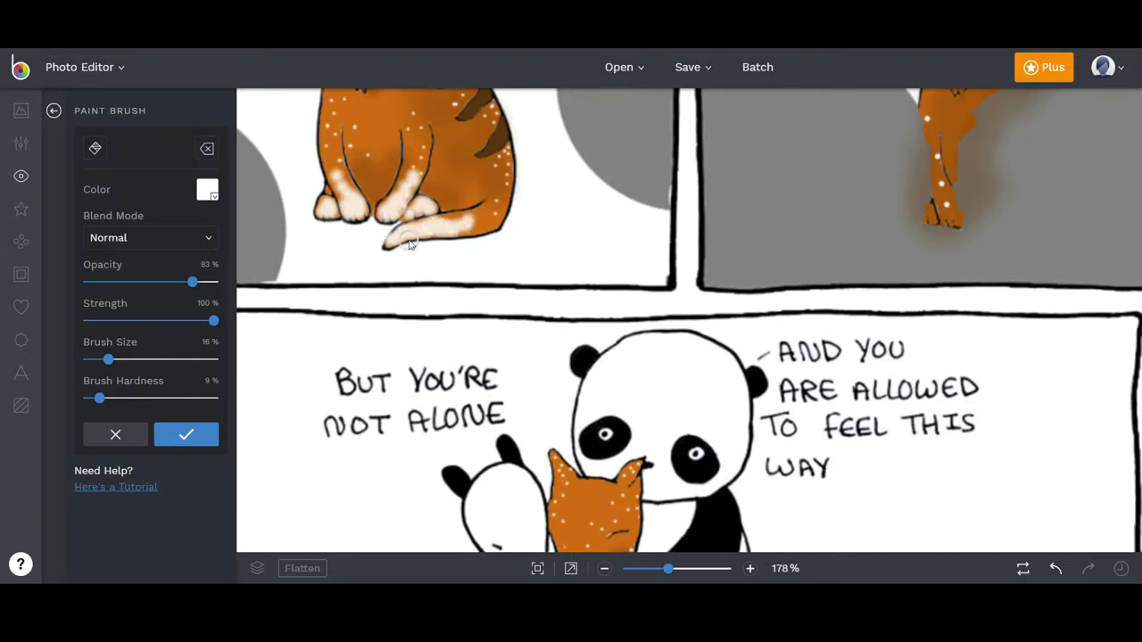
left_click_drag(667, 569, 637, 568)
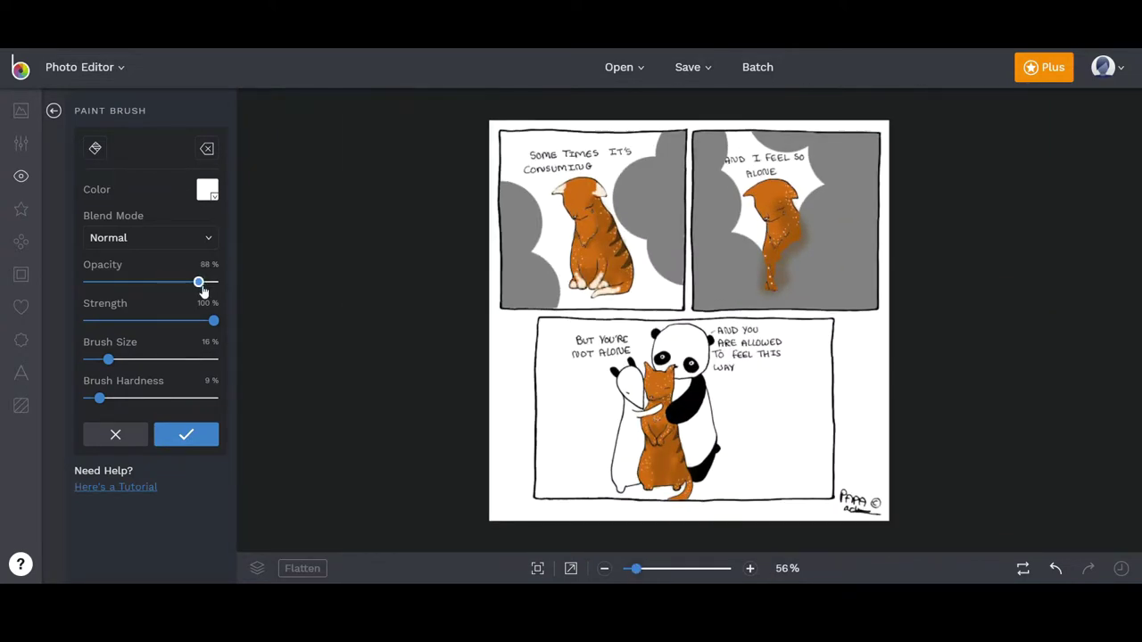
left_click(206, 189)
left_click_drag(635, 569, 665, 568)
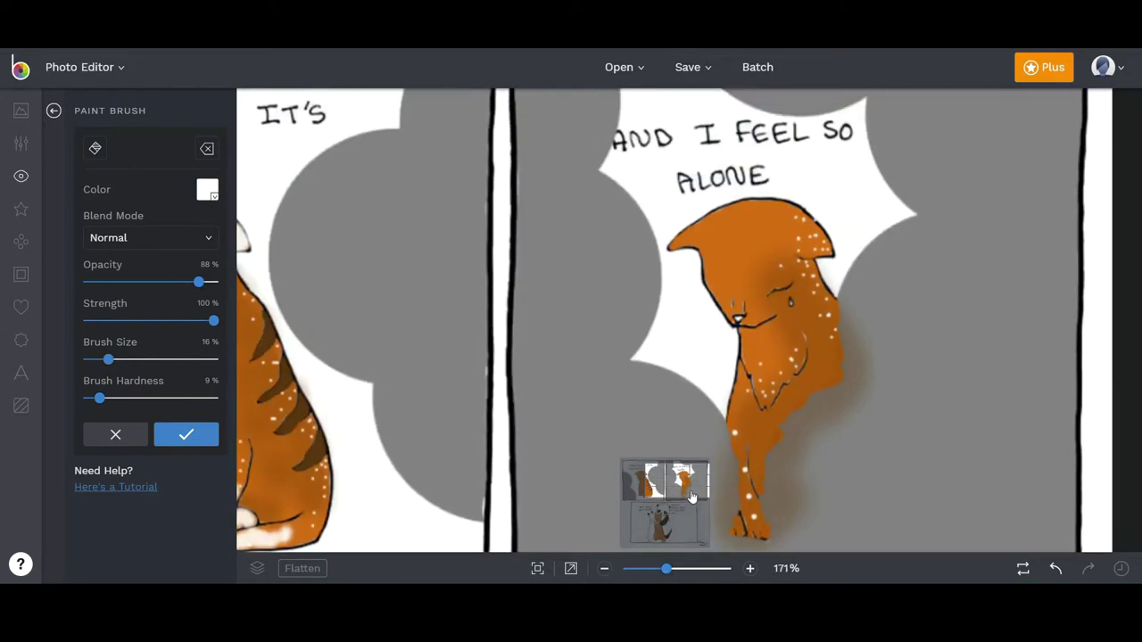
left_click_drag(810, 229, 795, 214)
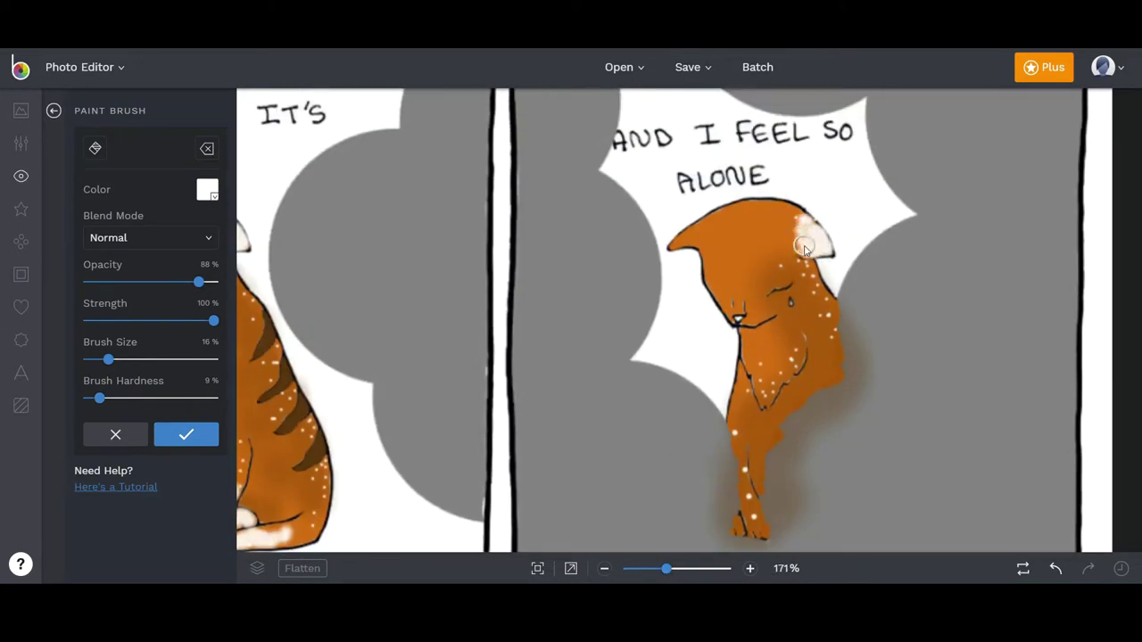
left_click_drag(678, 243, 706, 221)
Step: Brush white on the second cat's chest, then undo that chest paint
left_click_drag(772, 384, 808, 350)
left_click_drag(665, 568, 658, 568)
left_click(1055, 568)
left_click(1055, 568)
left_click(1055, 568)
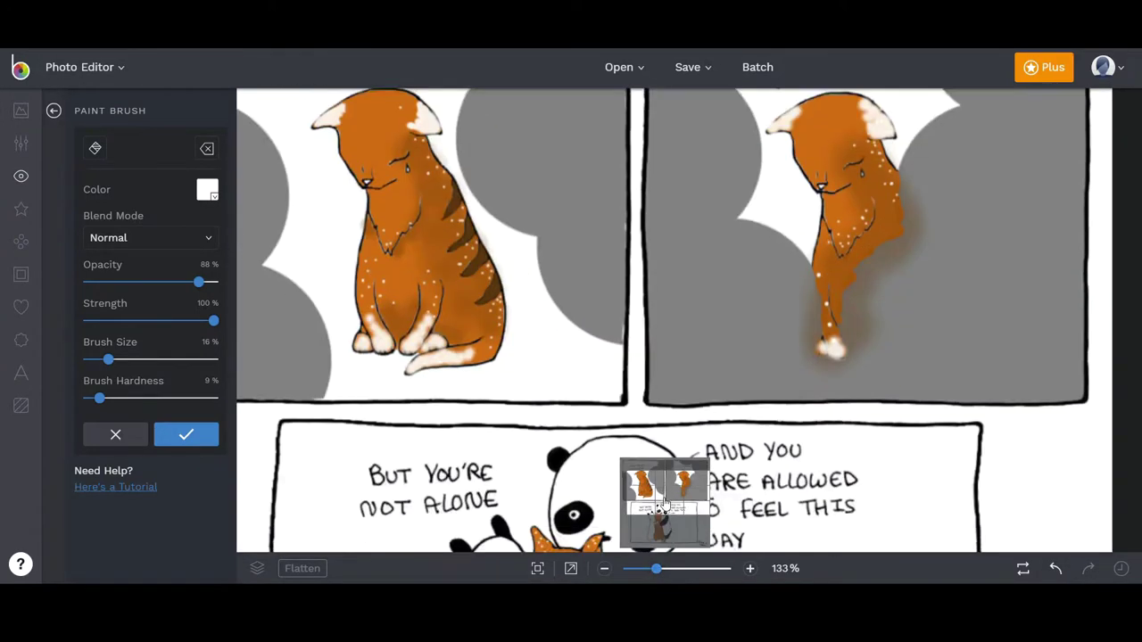
Step: Paint the hugged cat's ear tips, chest patches and arms white
left_click_drag(657, 568, 721, 568)
left_click_drag(469, 160, 464, 235)
left_click_drag(281, 134, 292, 230)
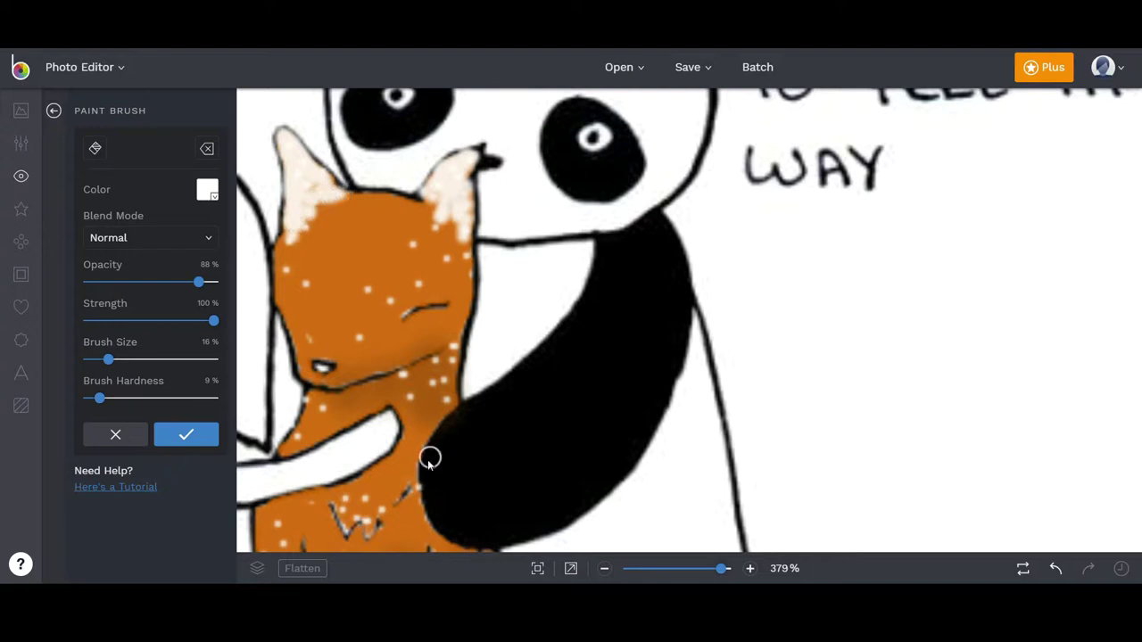
scroll(429, 458, "down", 5)
left_click_drag(492, 337, 441, 321)
left_click_drag(117, 359, 114, 359)
mouse_move(446, 326)
left_mouse_down()
mouse_move(415, 280)
mouse_move(517, 276)
mouse_move(535, 254)
left_mouse_up()
Step: Whiten the hugged cat's back feet and tail base, then reduce brush size to 10%
scroll(696, 526, "down", 2)
scroll(603, 516, "down", 1)
mouse_move(450, 430)
left_mouse_down()
mouse_move(459, 416)
mouse_move(471, 421)
left_mouse_up()
left_click_drag(624, 408, 664, 439)
mouse_move(707, 568)
left_mouse_down()
mouse_move(637, 568)
mouse_move(664, 568)
left_mouse_up()
left_click_drag(114, 360, 101, 360)
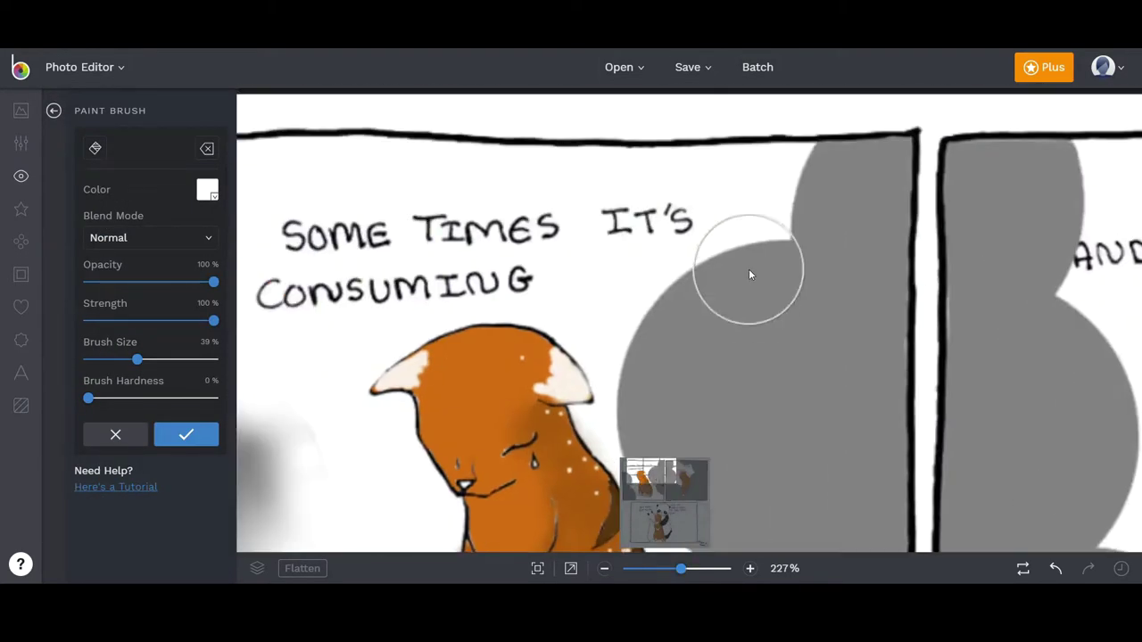
Step: With a larger soft brush, paint white over the gray clouds around the cat and right panel's text
mouse_move(751, 268)
left_mouse_down()
mouse_move(818, 184)
mouse_move(811, 265)
mouse_move(640, 345)
mouse_move(624, 446)
mouse_move(682, 522)
mouse_move(658, 479)
left_mouse_up()
left_click(658, 479)
left_click_drag(122, 359, 153, 359)
mouse_move(624, 179)
left_mouse_down()
mouse_move(708, 369)
mouse_move(658, 230)
left_mouse_up()
left_click_drag(153, 360, 122, 359)
mouse_move(745, 103)
left_mouse_down()
mouse_move(772, 279)
mouse_move(794, 317)
left_mouse_up()
mouse_move(785, 109)
left_mouse_down()
mouse_move(897, 127)
mouse_move(900, 169)
mouse_move(892, 158)
mouse_move(880, 209)
left_mouse_up()
left_click(207, 190)
Step: Sample a gray and paint dark gray smoke over the left panel, undoing one stray stroke
left_click(446, 384)
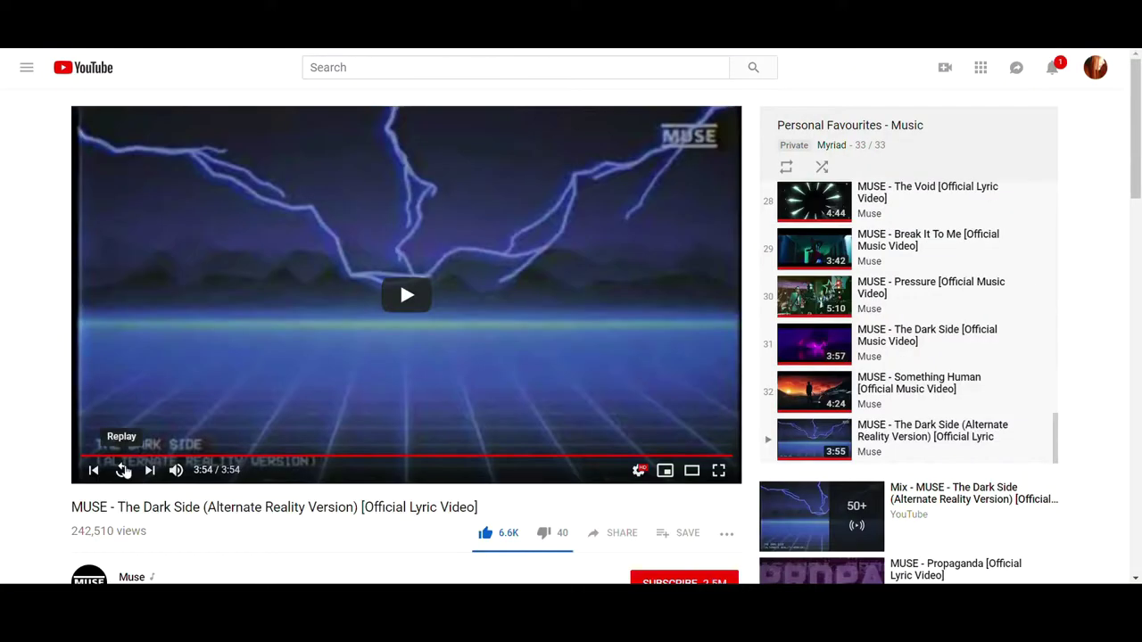
left_click_drag(123, 359, 141, 359)
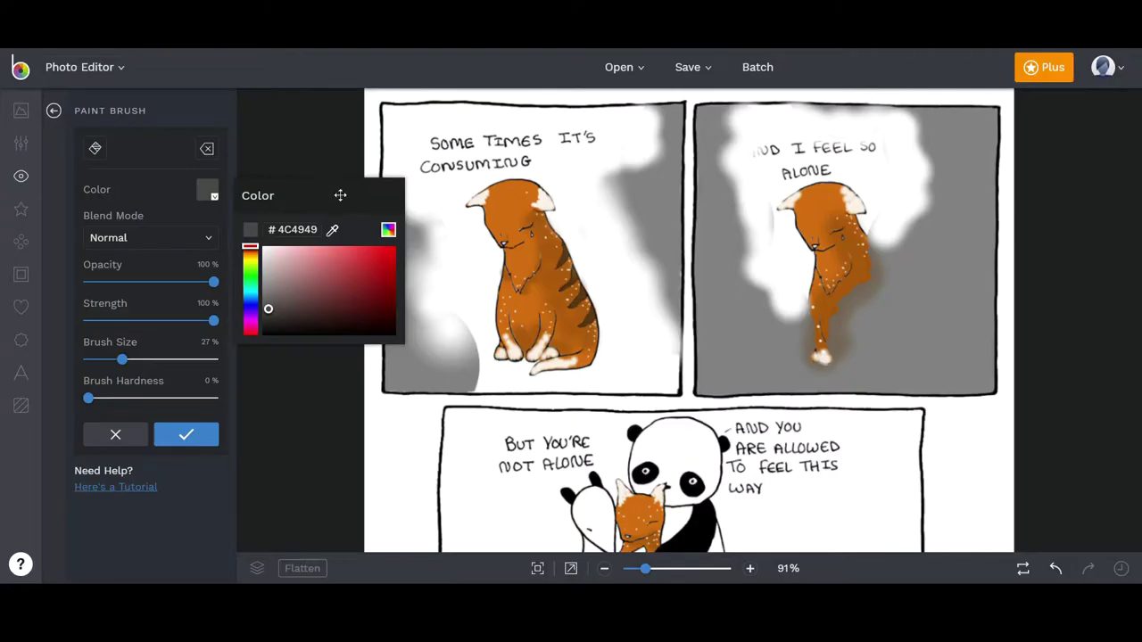
mouse_move(420, 319)
left_mouse_down()
mouse_move(440, 334)
mouse_move(419, 375)
left_mouse_up()
left_click_drag(141, 360, 129, 359)
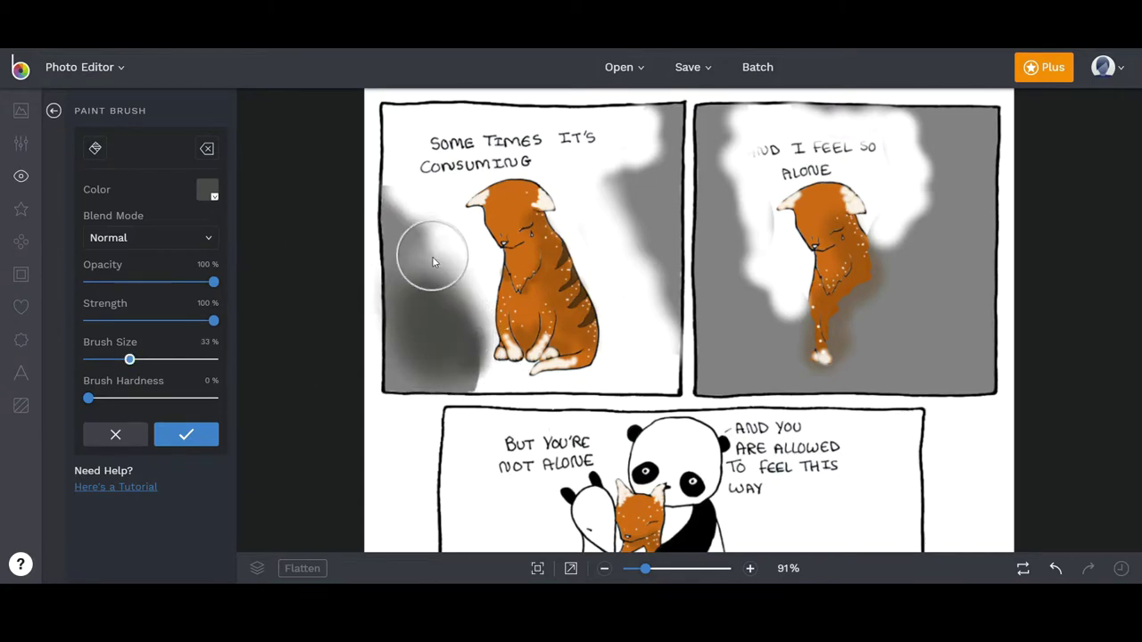
left_click_drag(477, 381, 500, 391)
left_click(1056, 571)
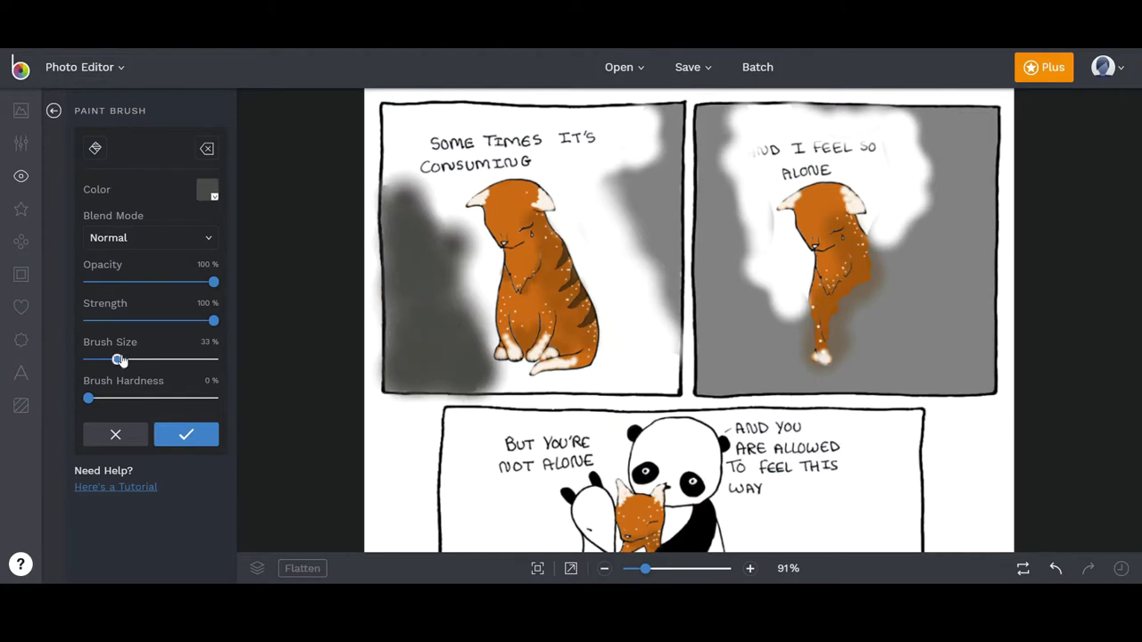
Step: Paint dark gray smoke into the right panel at 29–39% brush size, undoing a stroke over the cat
left_click_drag(113, 358, 124, 358)
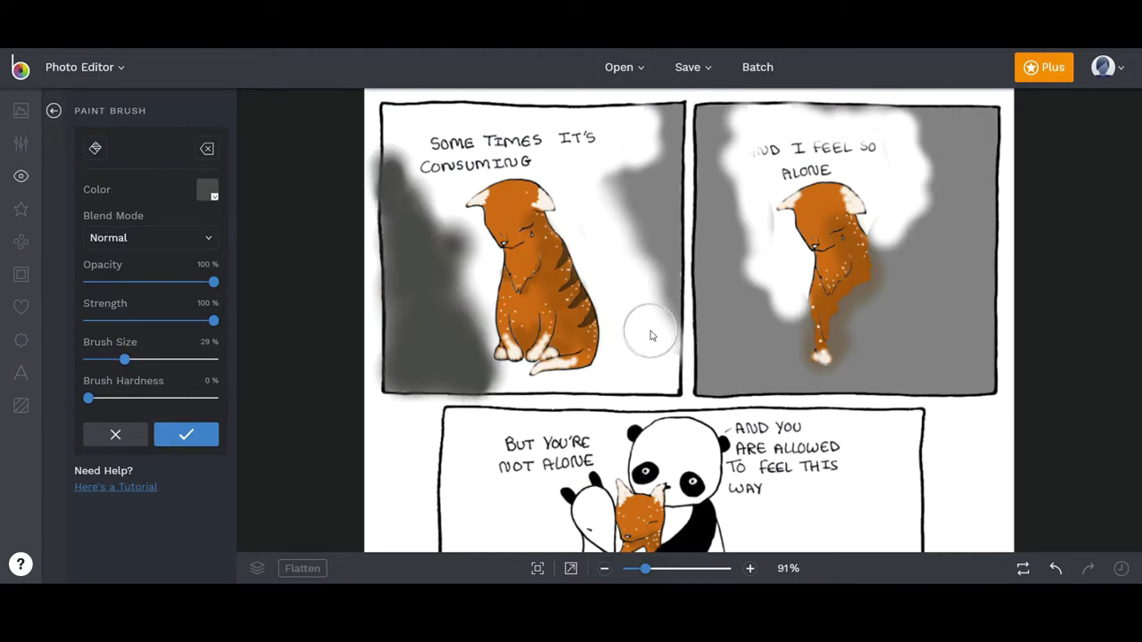
left_click_drag(620, 173, 660, 223)
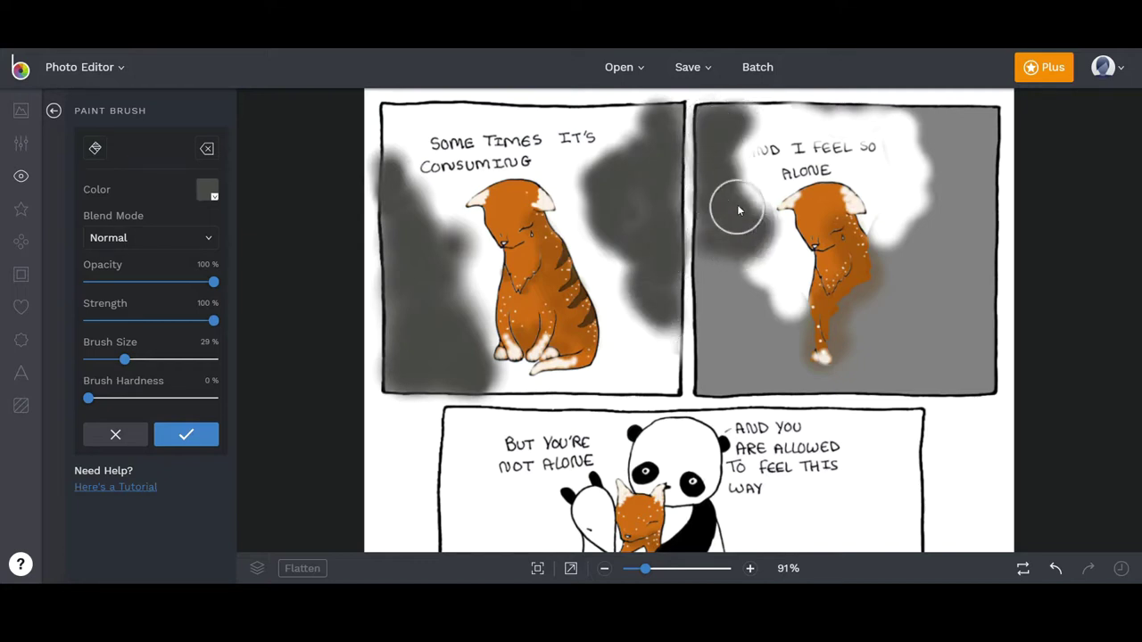
left_click_drag(734, 208, 720, 283)
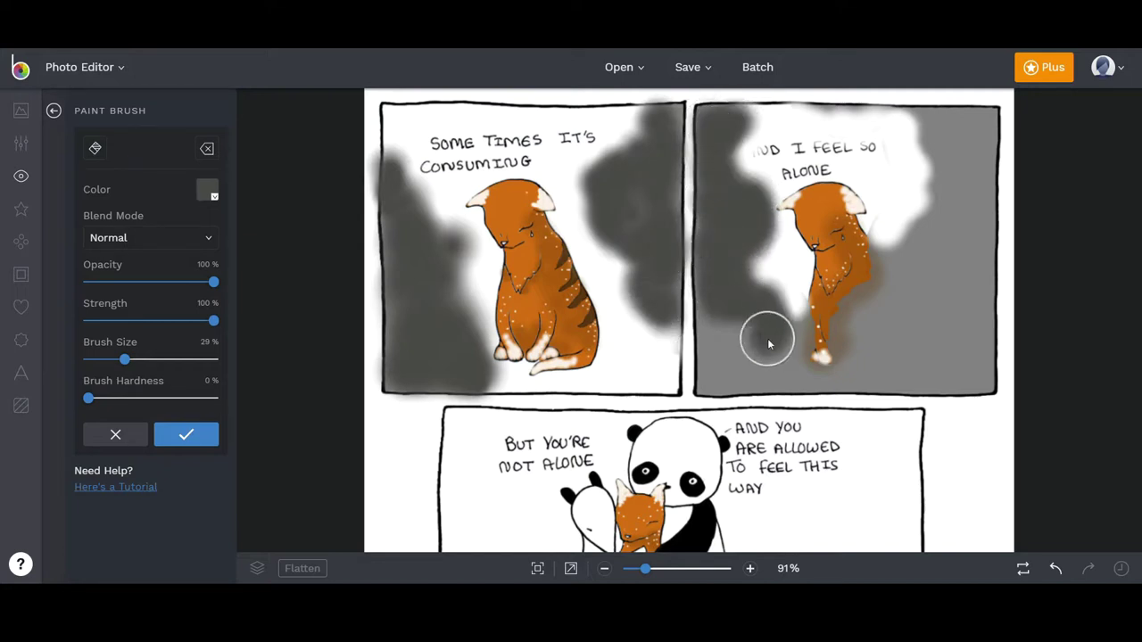
left_click_drag(757, 378, 808, 339)
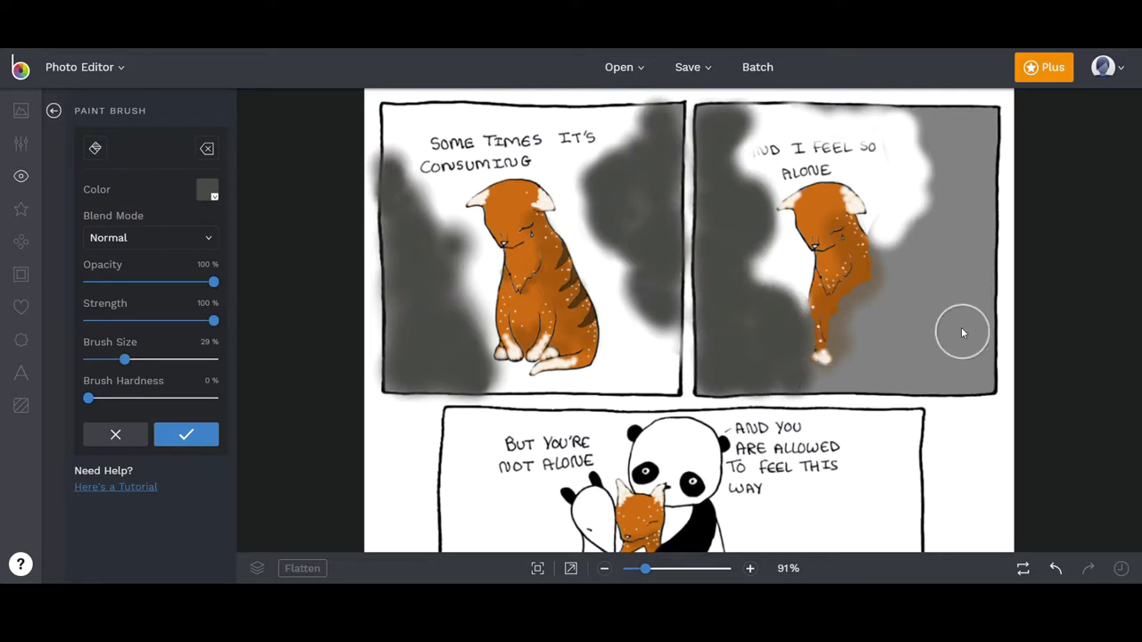
mouse_move(124, 360)
left_mouse_down()
mouse_move(151, 360)
mouse_move(136, 359)
left_mouse_up()
mouse_move(928, 224)
left_mouse_down()
mouse_move(922, 209)
mouse_move(926, 248)
mouse_move(879, 319)
mouse_move(897, 247)
mouse_move(842, 359)
left_mouse_up()
left_click(1055, 568)
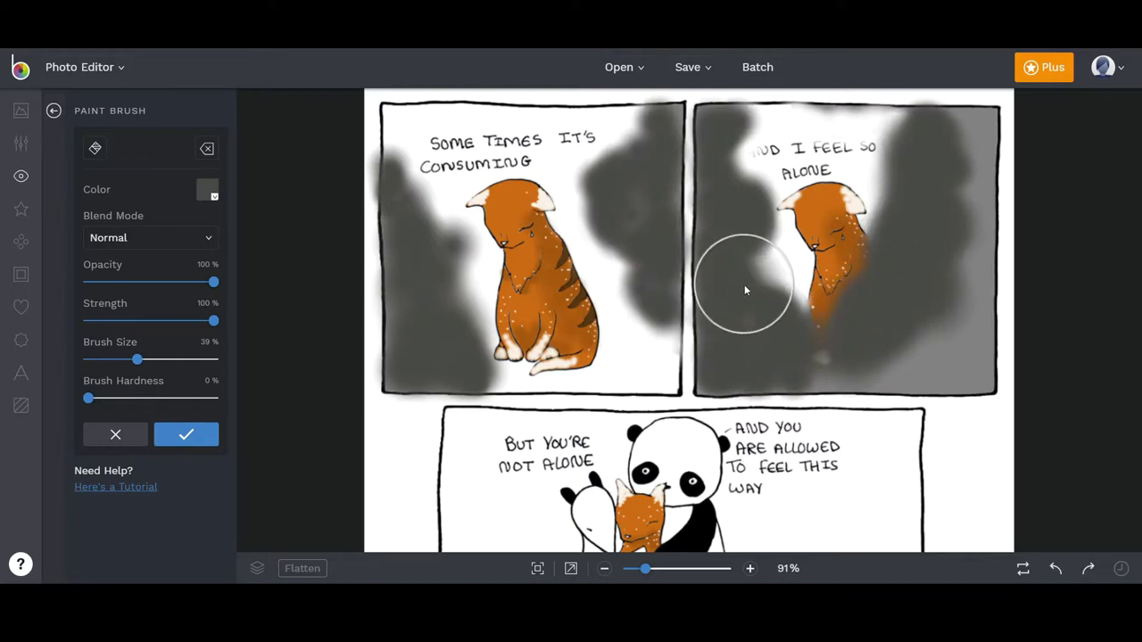
Step: Fill the right panel's bottom and right edge, then brush lighter gray over the left panel's smoke
left_click_drag(137, 360, 118, 360)
mouse_move(853, 379)
left_mouse_down()
mouse_move(971, 379)
mouse_move(968, 321)
left_mouse_up()
left_click_drag(119, 359, 134, 359)
mouse_move(990, 357)
left_mouse_down()
mouse_move(943, 300)
mouse_move(990, 125)
left_mouse_up()
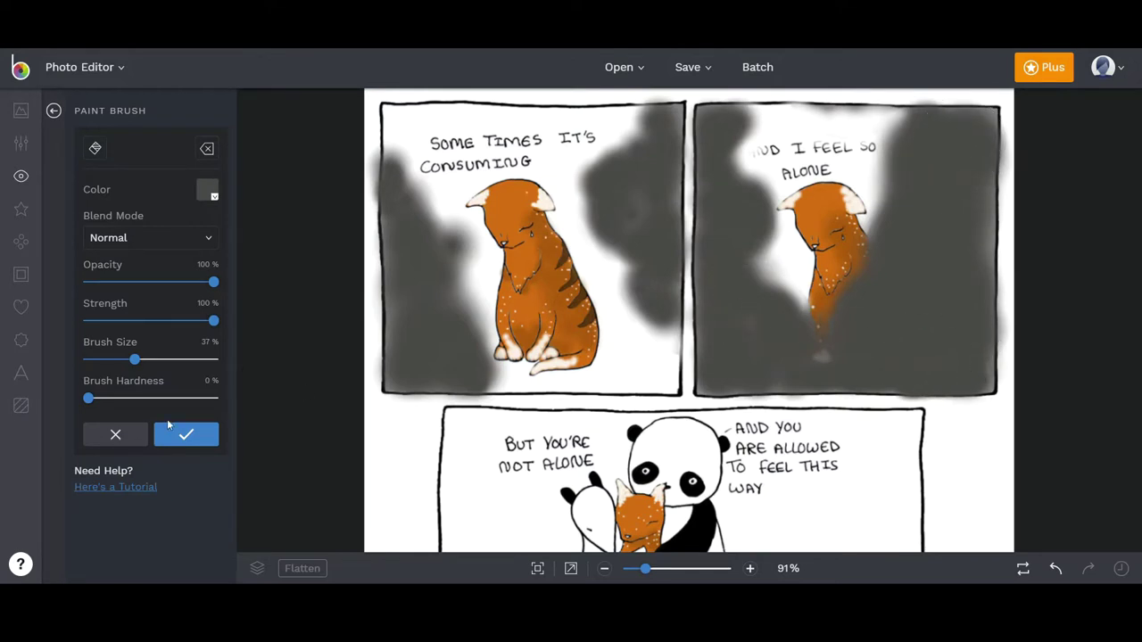
left_click(207, 190)
left_click_drag(134, 359, 153, 360)
mouse_move(397, 319)
left_mouse_down()
mouse_move(453, 247)
mouse_move(484, 364)
mouse_move(405, 133)
mouse_move(420, 122)
mouse_move(637, 123)
mouse_move(664, 370)
left_mouse_up()
Step: Dab six light gray spots onto the smoke and sweep light gray down the right panel's right side
left_click(746, 271)
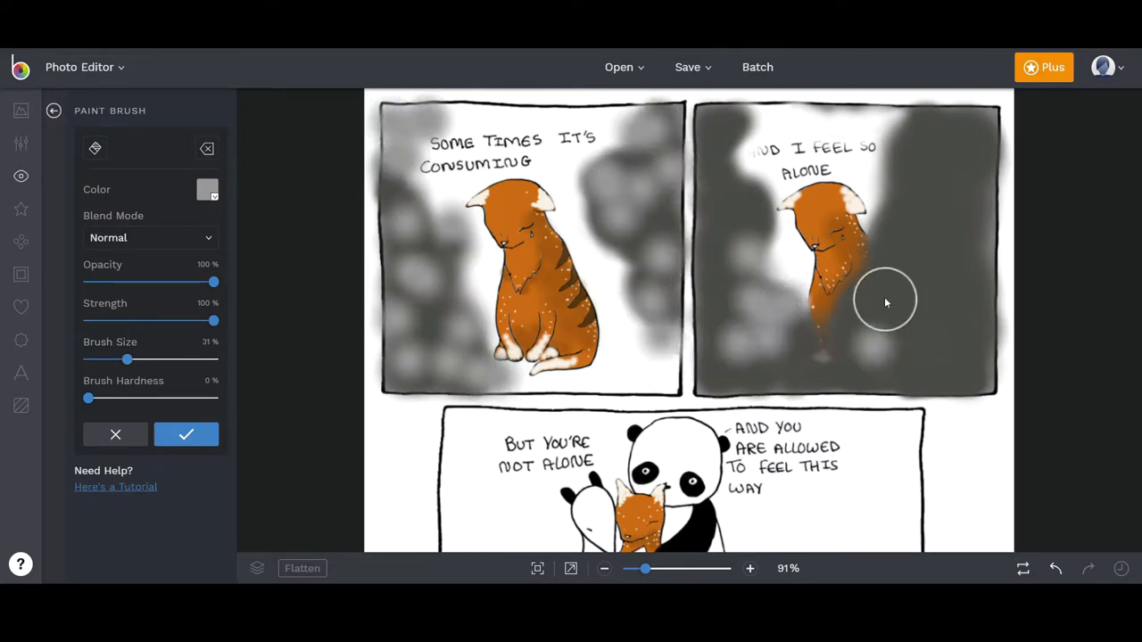
left_click(884, 289)
left_click(958, 272)
left_click(735, 139)
left_click(728, 294)
left_click(957, 348)
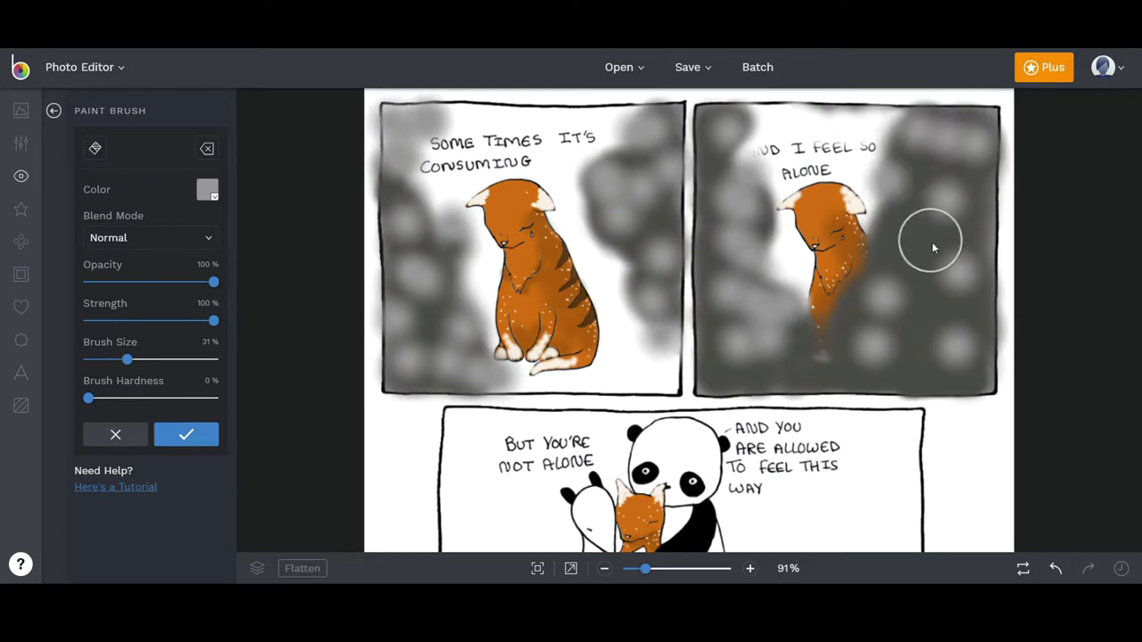
key("bracketright")
key("bracketright")
key("bracketright")
key("bracketleft")
key("bracketleft")
mouse_move(905, 233)
left_mouse_down()
mouse_move(946, 196)
mouse_move(910, 383)
left_mouse_up()
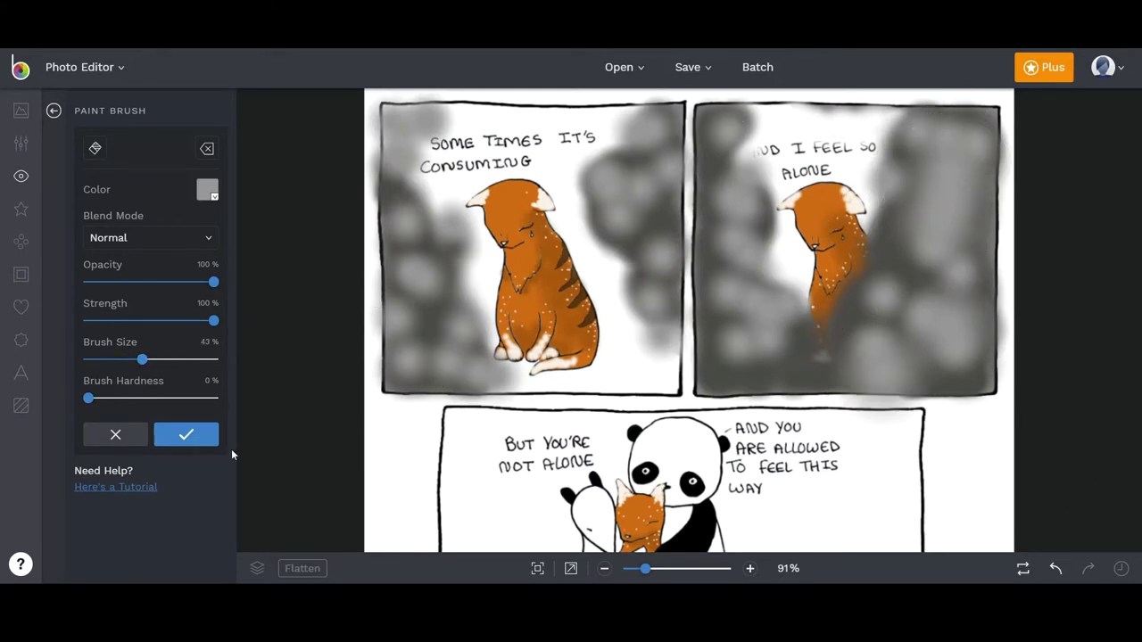
Step: Darken the left panel's lower left and edges with darker gray, undoing two top-left strokes
left_click(207, 189)
left_click_drag(535, 390, 442, 364)
key("bracketleft")
key("bracketleft")
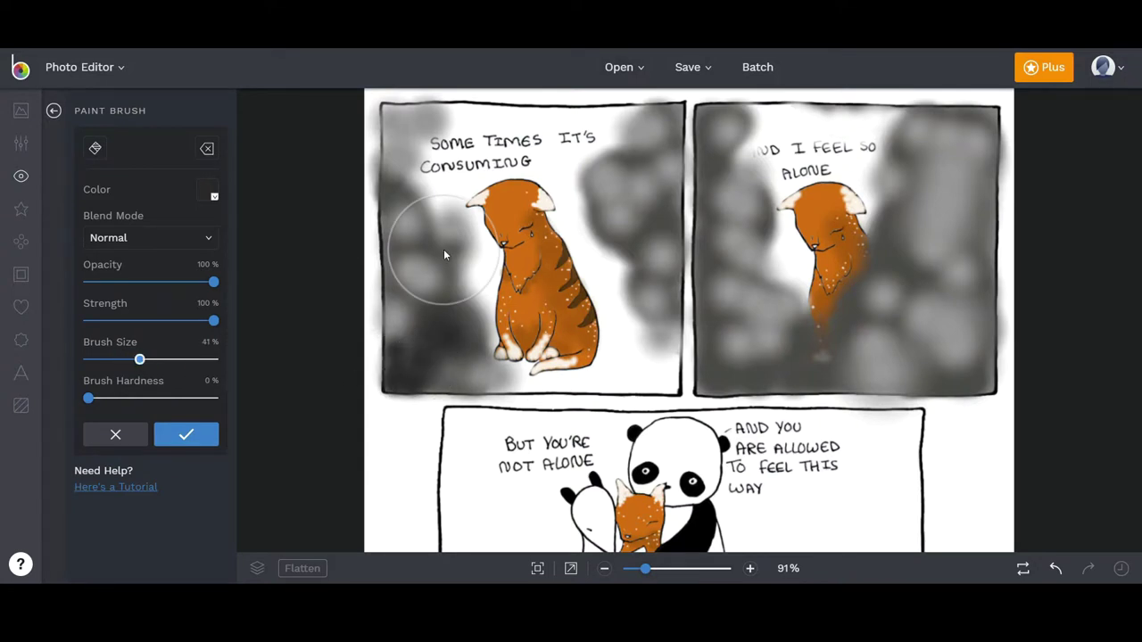
left_click_drag(407, 140, 393, 112)
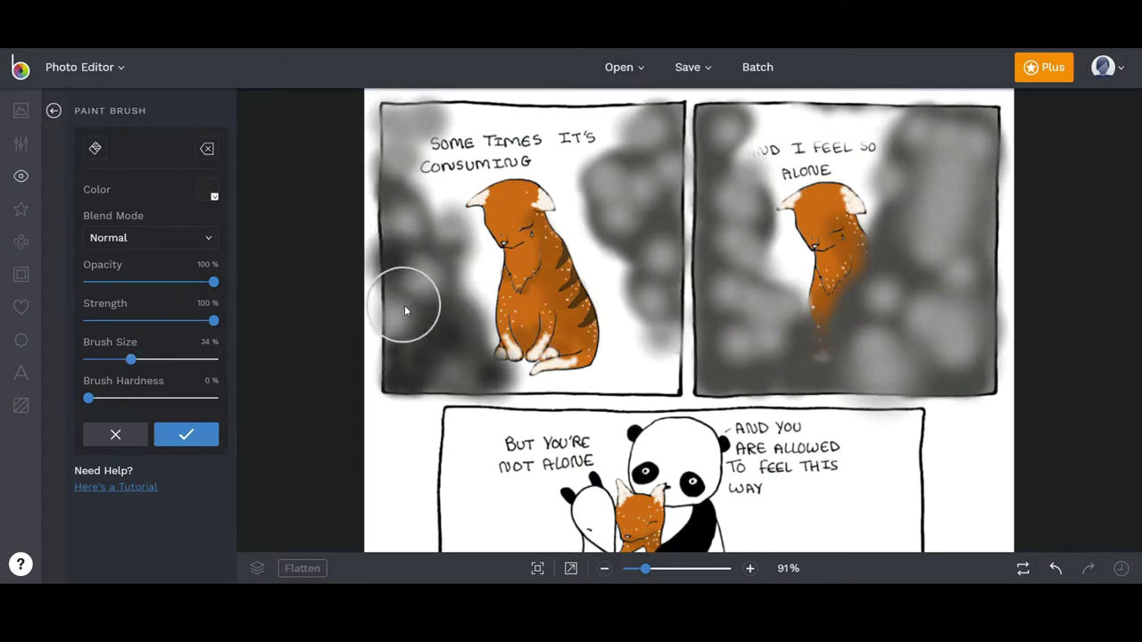
left_click_drag(392, 304, 446, 272)
left_click(1055, 568)
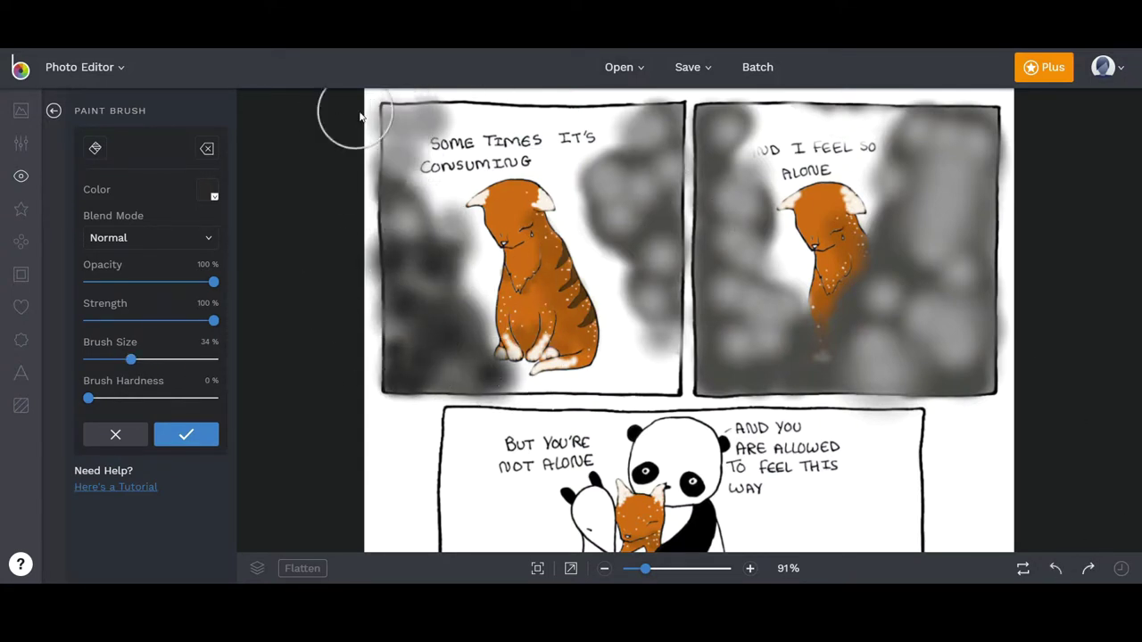
left_click_drag(660, 239, 693, 365)
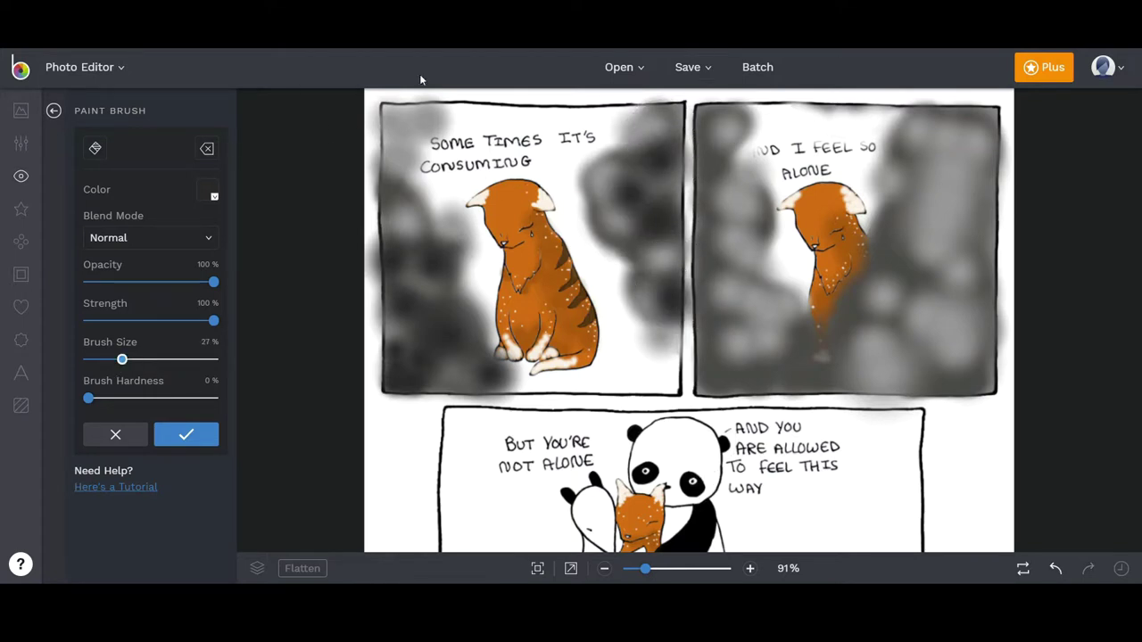
left_click(1055, 569)
Step: Paint denser dark smoke over the right panel, below the cat and in its upper right
left_click_drag(129, 365, 135, 362)
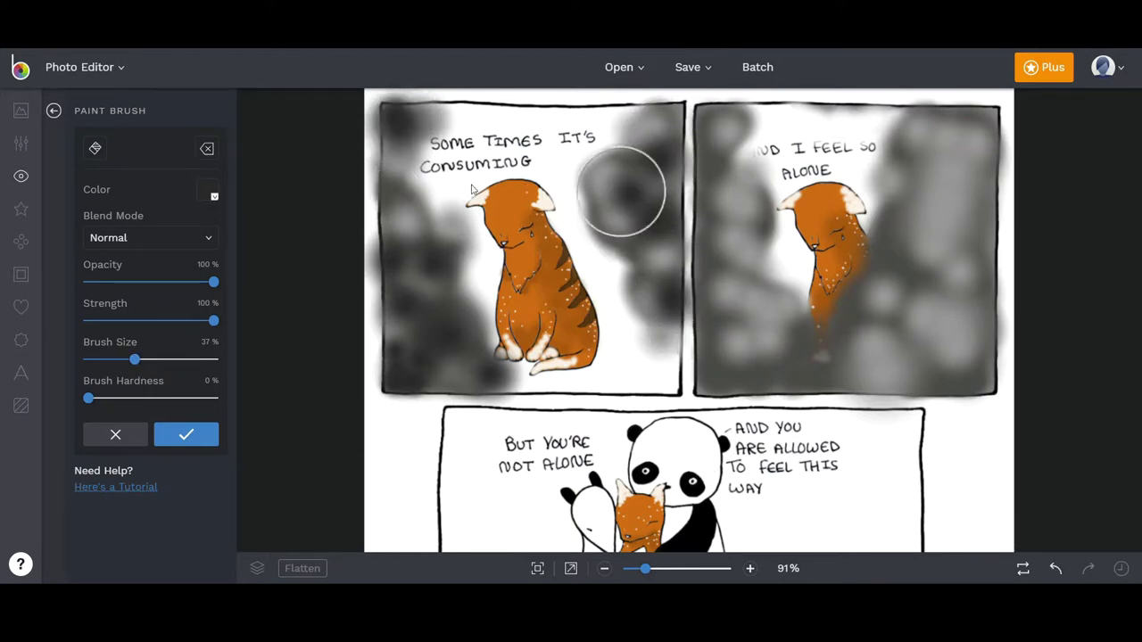
mouse_move(963, 313)
left_mouse_down()
mouse_move(919, 342)
mouse_move(978, 161)
left_mouse_up()
mouse_move(741, 366)
left_mouse_down()
mouse_move(833, 368)
mouse_move(972, 340)
left_mouse_up()
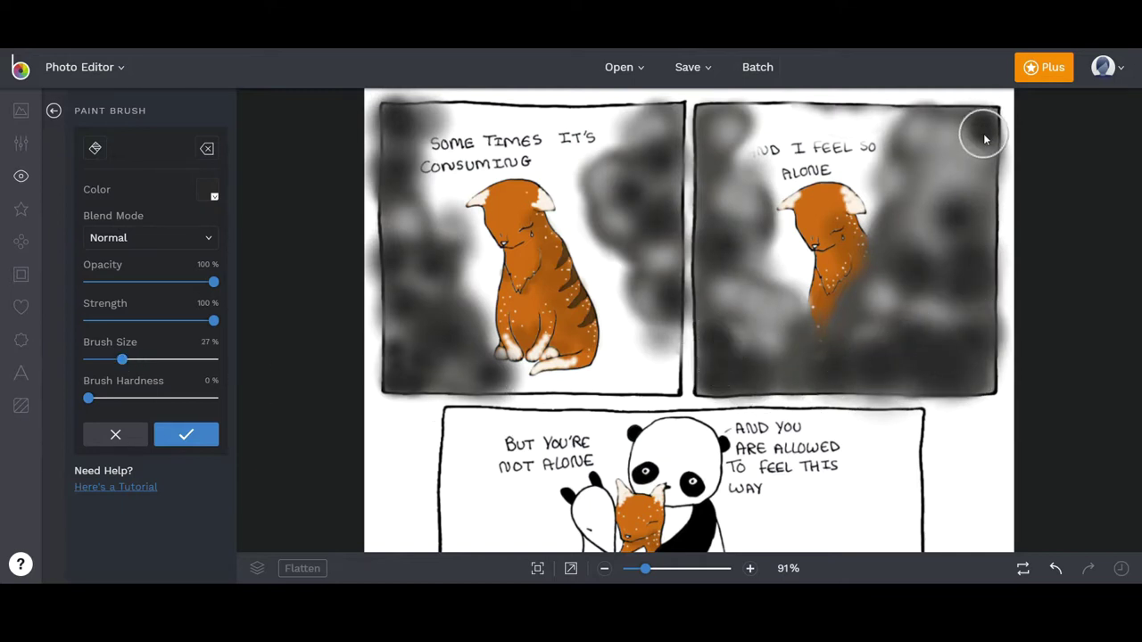
scroll(596, 264, "up", 3)
mouse_move(963, 134)
left_mouse_down()
mouse_move(937, 256)
mouse_move(894, 242)
left_mouse_up()
left_click_drag(645, 568, 635, 568)
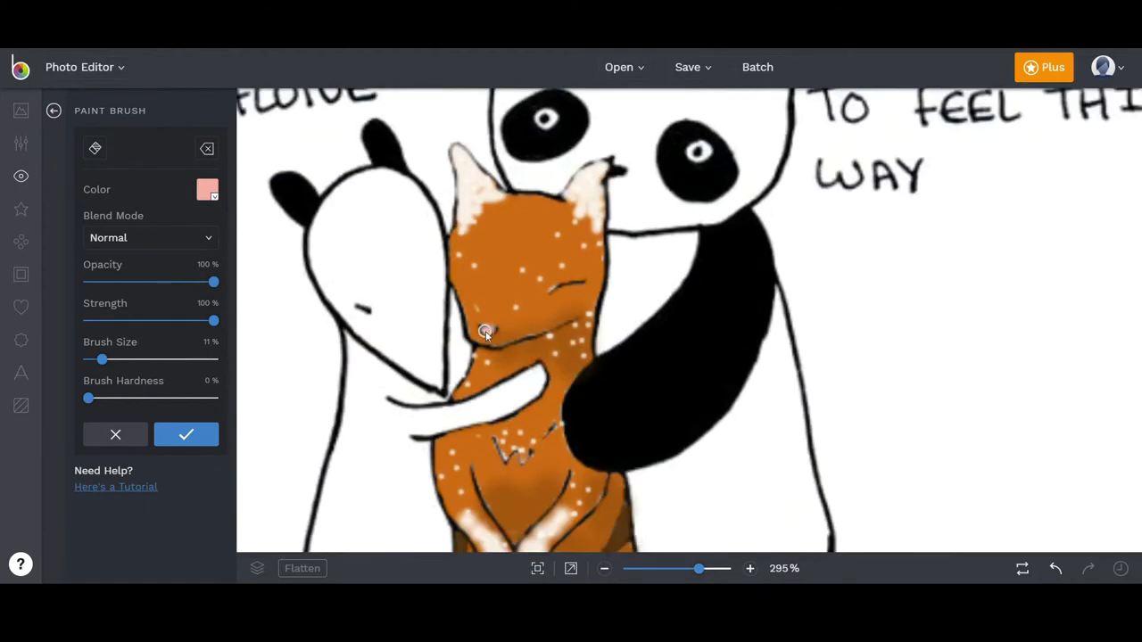
Step: Dab a pink blush onto the white figure's cheek
left_click(435, 382)
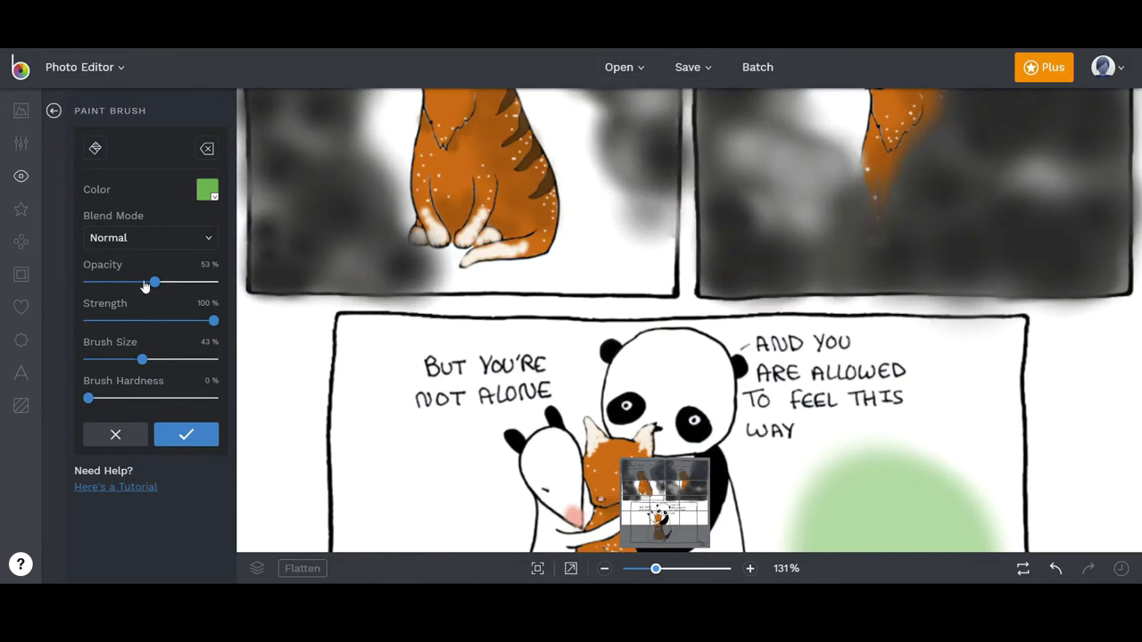
Step: With a smaller brush, paint green across the bottom panel's top, left side, caption area and right side
left_click_drag(142, 359, 120, 360)
mouse_move(352, 331)
left_mouse_down()
mouse_move(536, 338)
mouse_move(585, 394)
mouse_move(545, 424)
left_mouse_up()
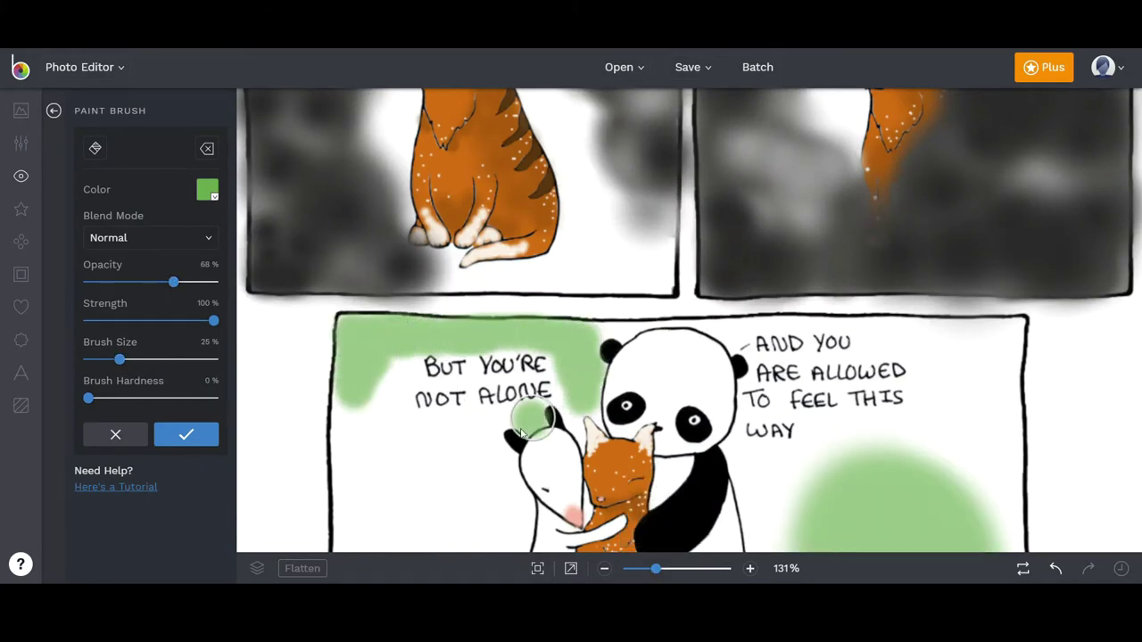
mouse_move(504, 490)
left_mouse_down()
mouse_move(383, 357)
mouse_move(396, 353)
left_mouse_up()
mouse_move(879, 344)
left_mouse_down()
mouse_move(930, 369)
mouse_move(922, 433)
mouse_move(754, 464)
mouse_move(740, 477)
left_mouse_up()
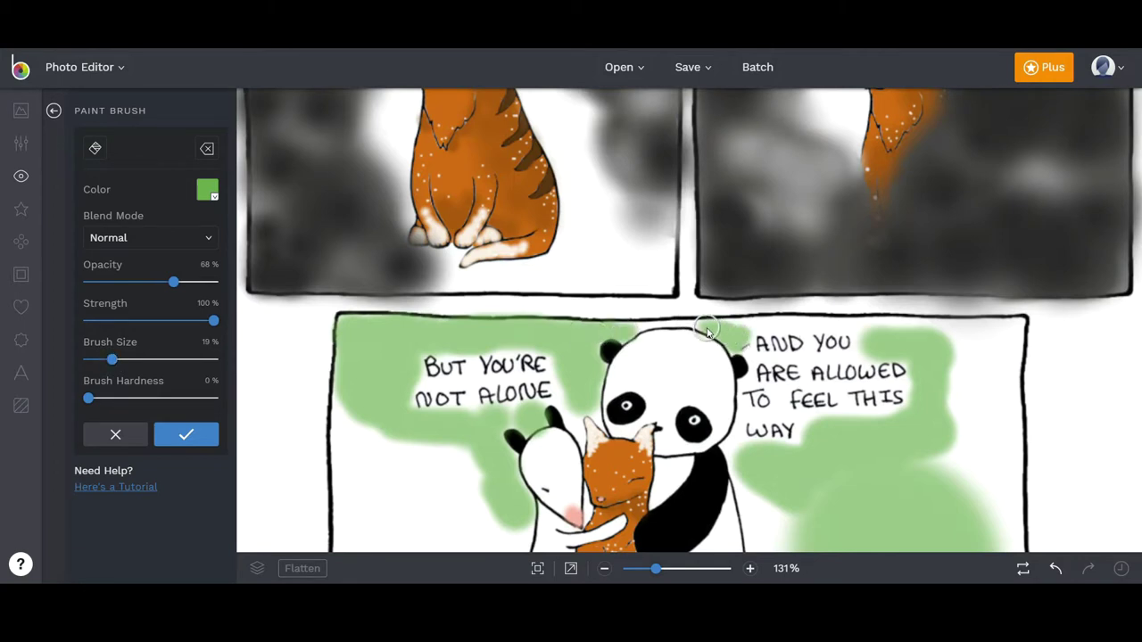
left_click_drag(707, 332, 879, 331)
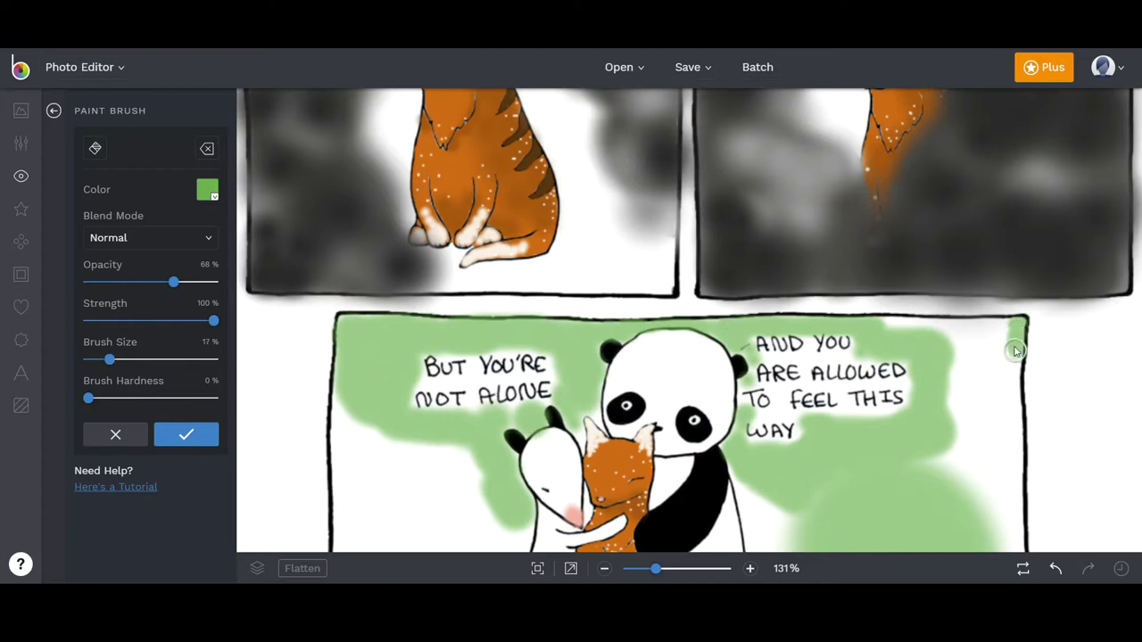
left_click_drag(1015, 350, 873, 333)
left_click_drag(1037, 387, 922, 453)
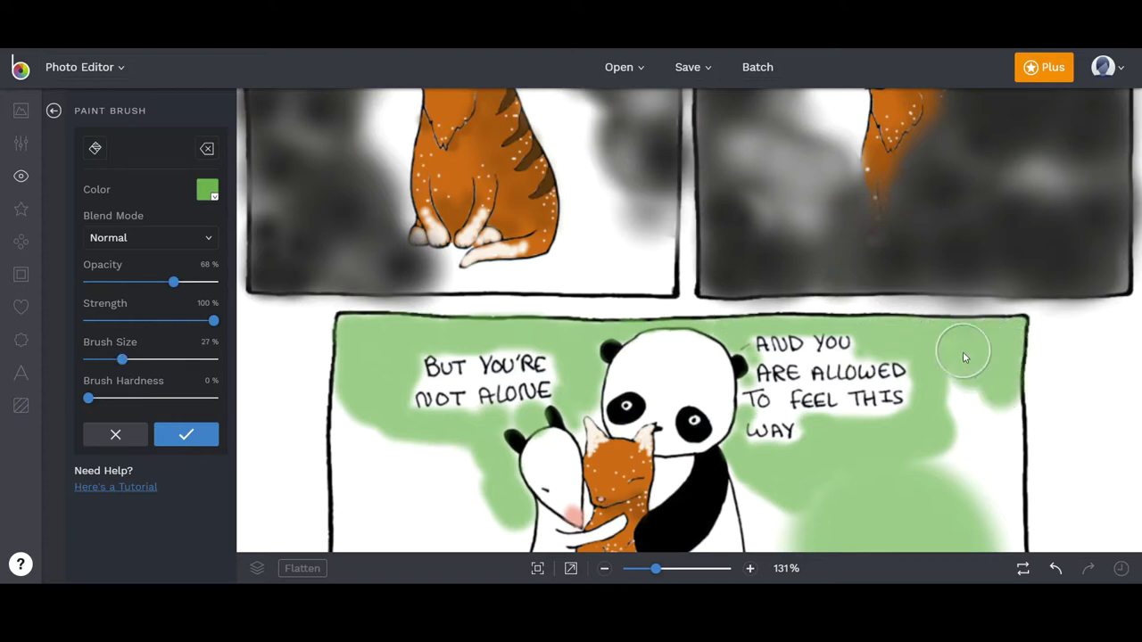
Step: Fill the remaining white gaps green around the panda, white figure, cat's legs and bottom border
scroll(755, 384, "down", 3)
left_click_drag(756, 383, 724, 485)
left_click_drag(732, 422, 721, 329)
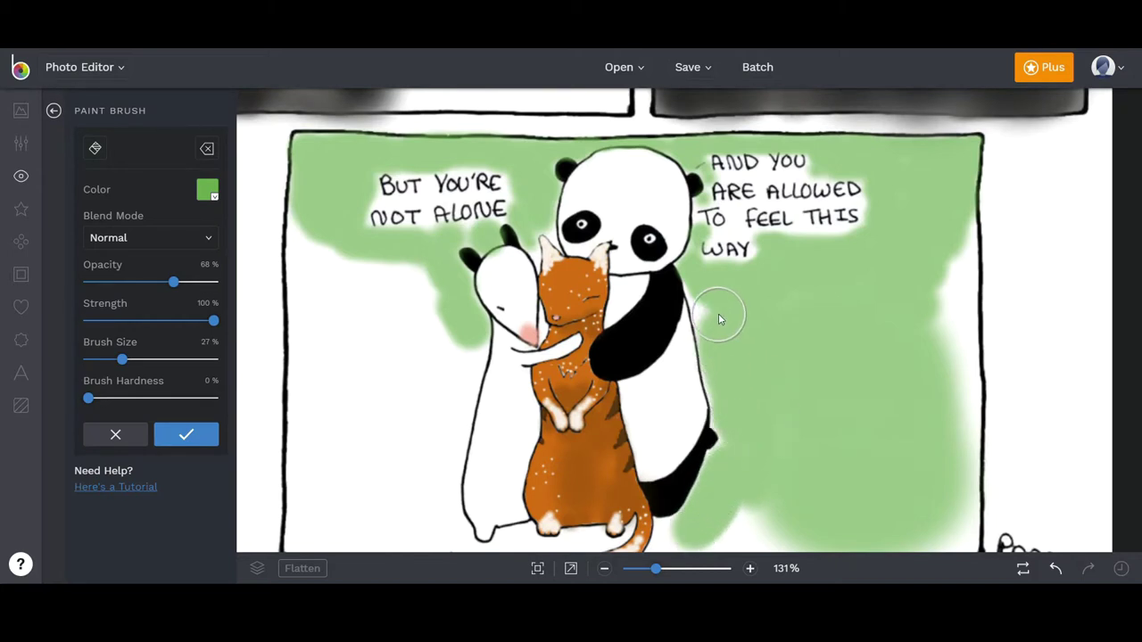
left_click_drag(946, 316, 965, 473)
mouse_move(468, 368)
left_mouse_down()
mouse_move(400, 270)
mouse_move(319, 237)
mouse_move(441, 470)
mouse_move(449, 534)
mouse_move(406, 339)
left_mouse_up()
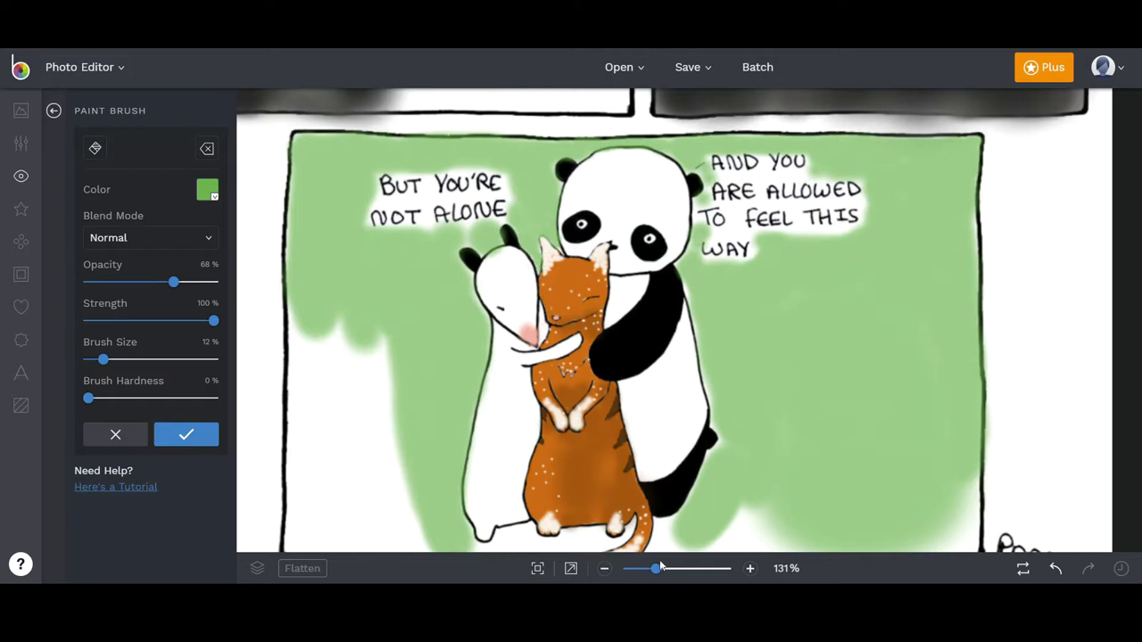
scroll(659, 500, "down", 2)
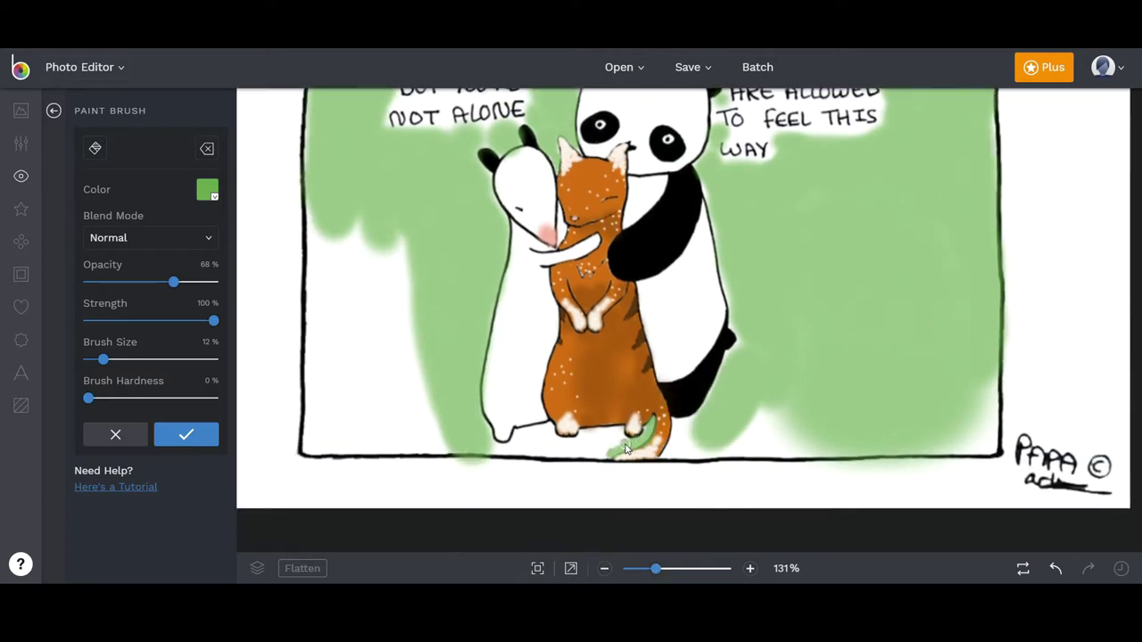
left_click_drag(621, 437, 518, 439)
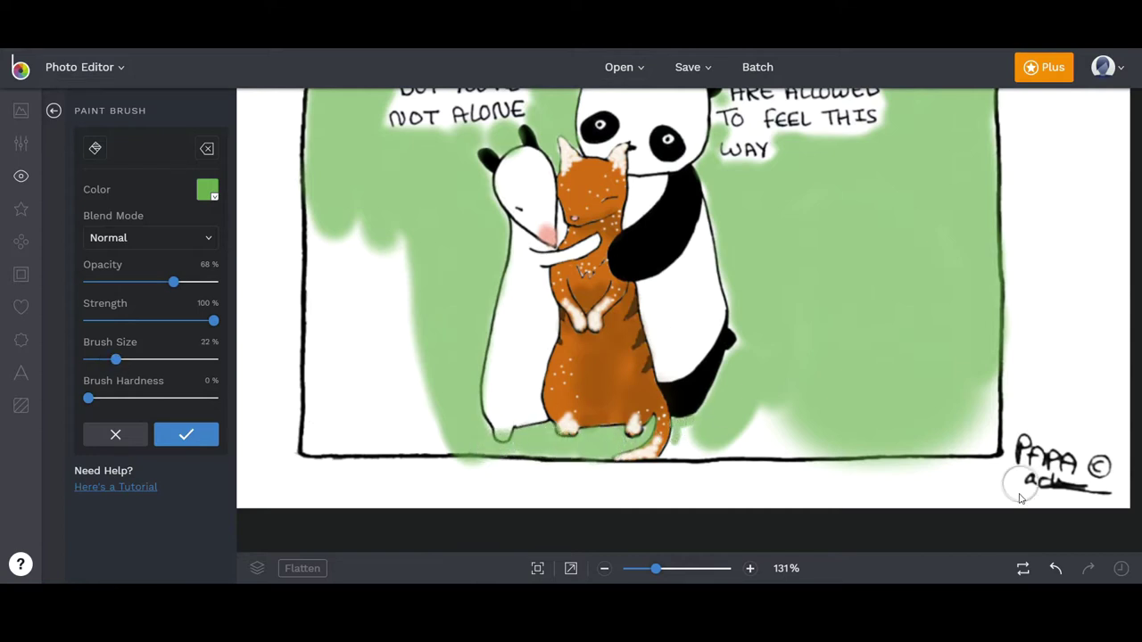
left_click_drag(724, 448, 971, 431)
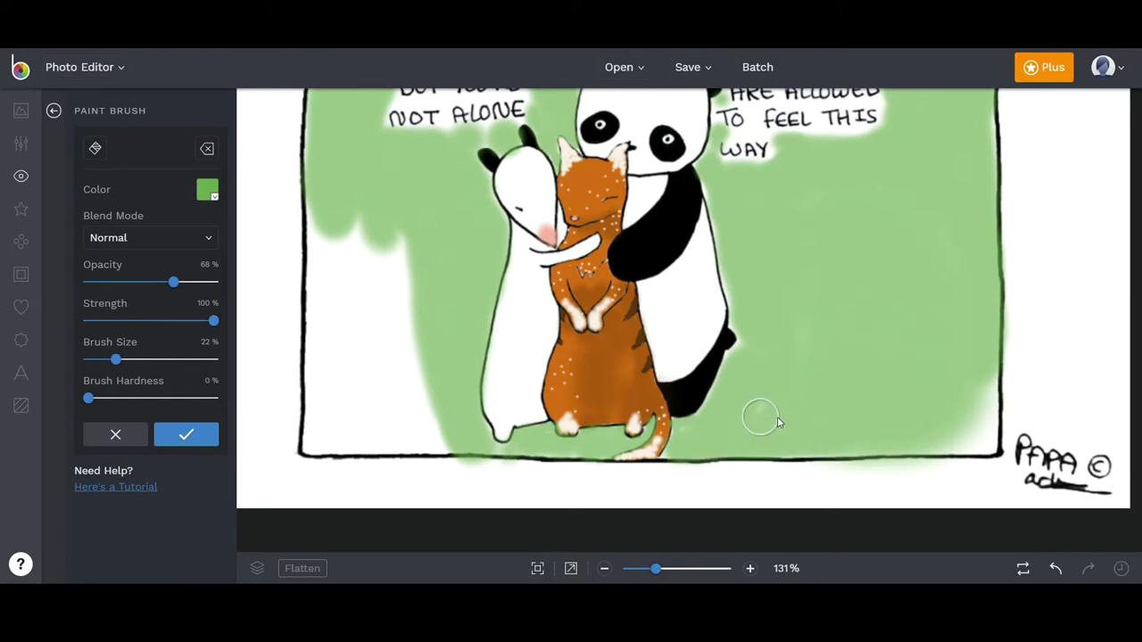
mouse_move(392, 237)
left_mouse_down()
mouse_move(316, 438)
mouse_move(382, 438)
mouse_move(339, 438)
mouse_move(368, 259)
mouse_move(361, 299)
mouse_move(420, 375)
mouse_move(395, 390)
mouse_move(321, 244)
mouse_move(319, 414)
left_mouse_up()
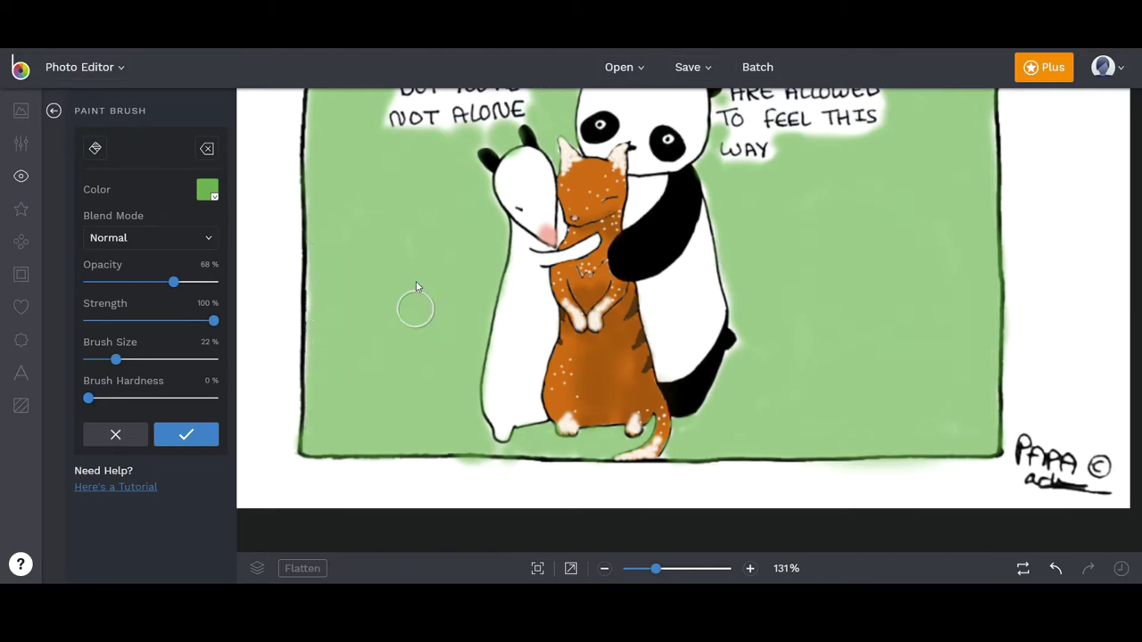
left_click_drag(668, 568, 648, 568)
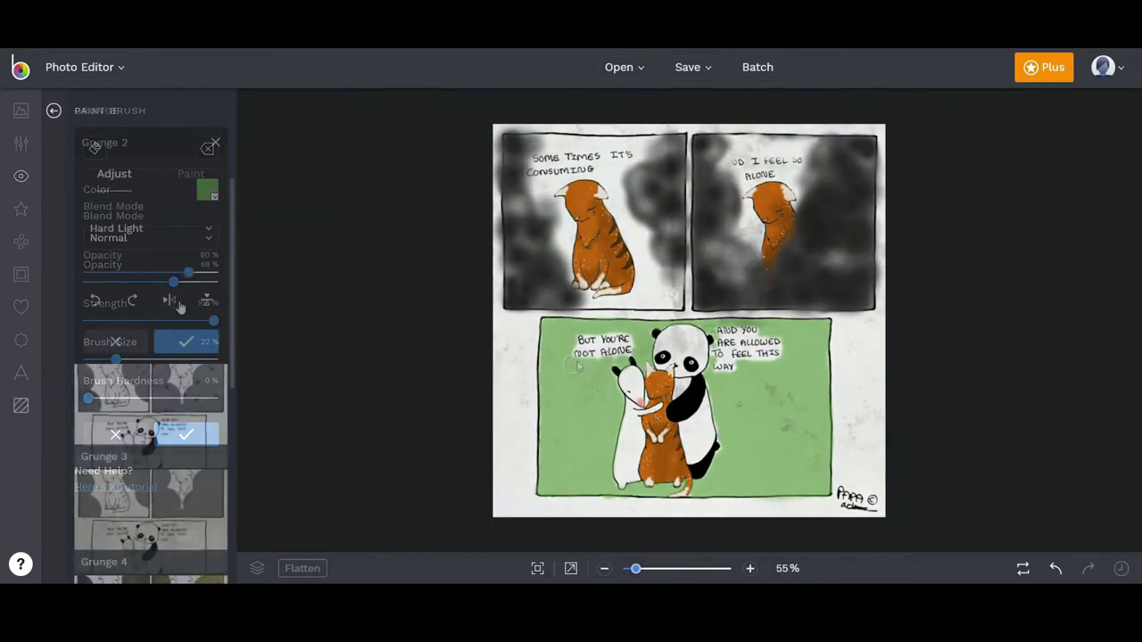
Step: Brush Grunge 2 texture over the first panel's cat and the tops of both panels, then apply it
mouse_move(633, 232)
left_mouse_down()
mouse_move(535, 170)
mouse_move(640, 191)
mouse_move(624, 294)
left_mouse_up()
left_click_drag(121, 304, 214, 304)
mouse_move(613, 269)
left_mouse_down()
mouse_move(553, 178)
mouse_move(632, 179)
mouse_move(544, 247)
mouse_move(625, 304)
left_mouse_up()
left_click_drag(147, 267, 132, 266)
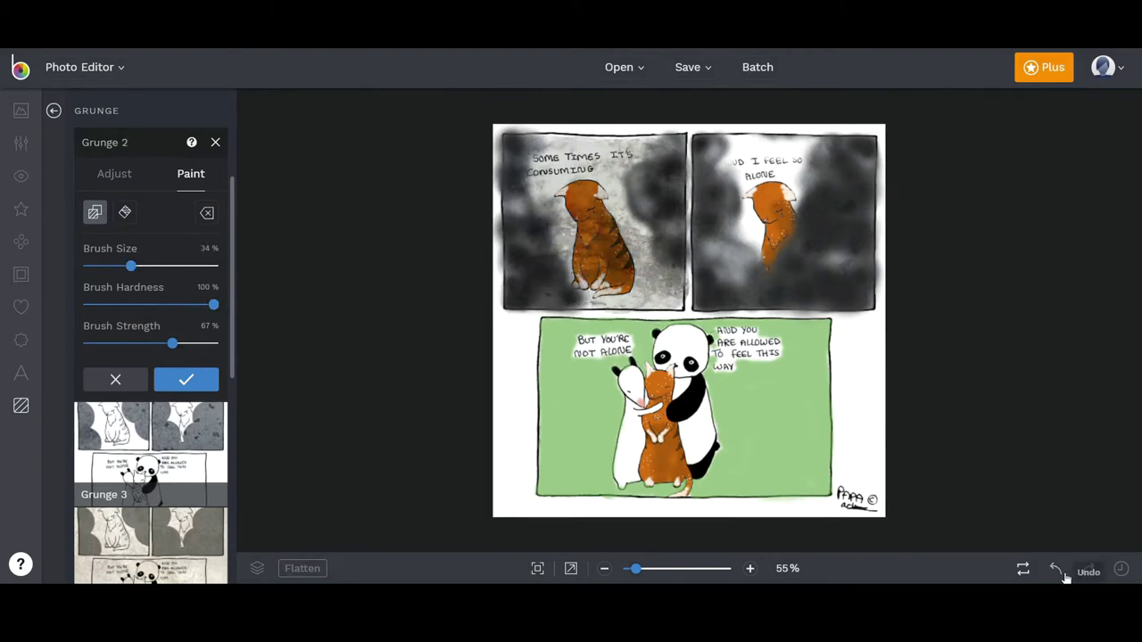
left_click_drag(652, 164, 530, 164)
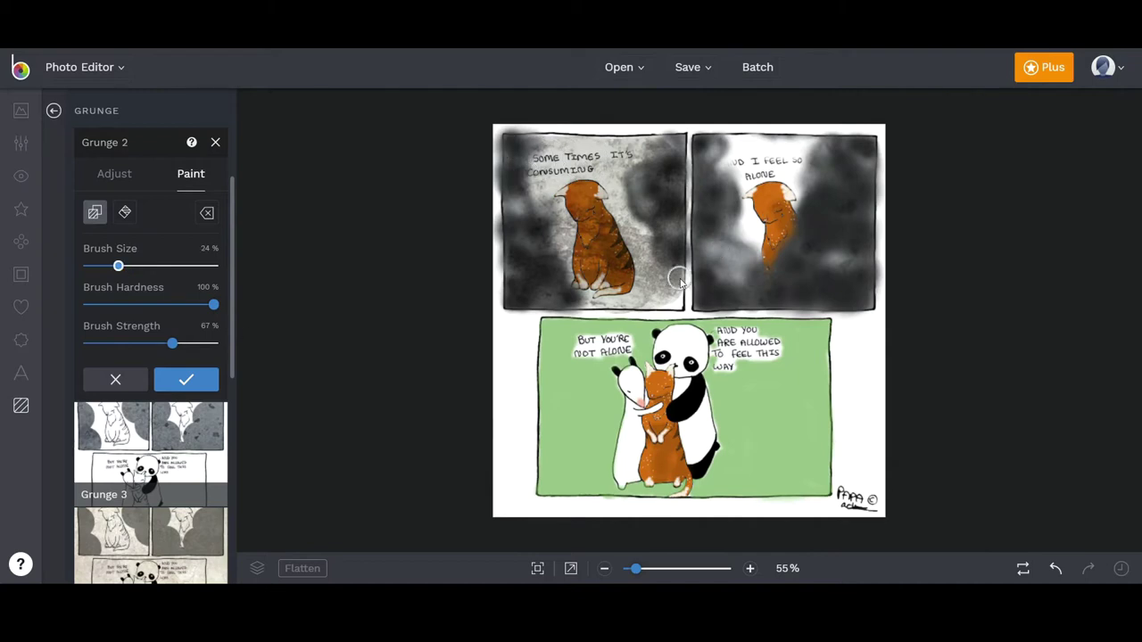
mouse_move(539, 148)
left_mouse_down()
mouse_move(822, 230)
mouse_move(798, 155)
left_mouse_up()
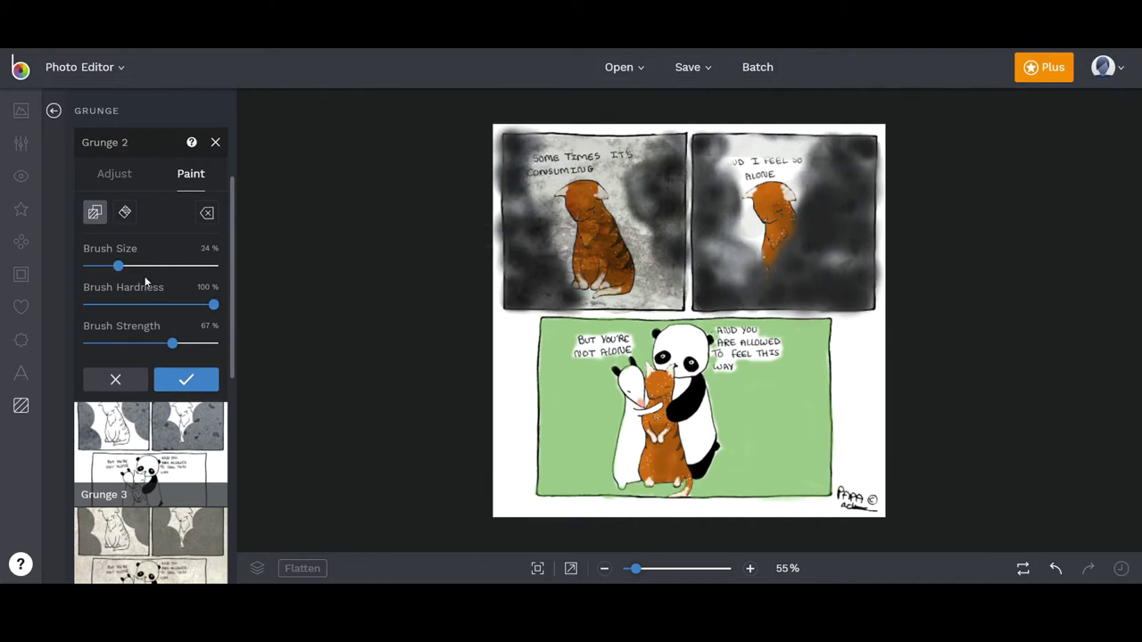
left_click(185, 379)
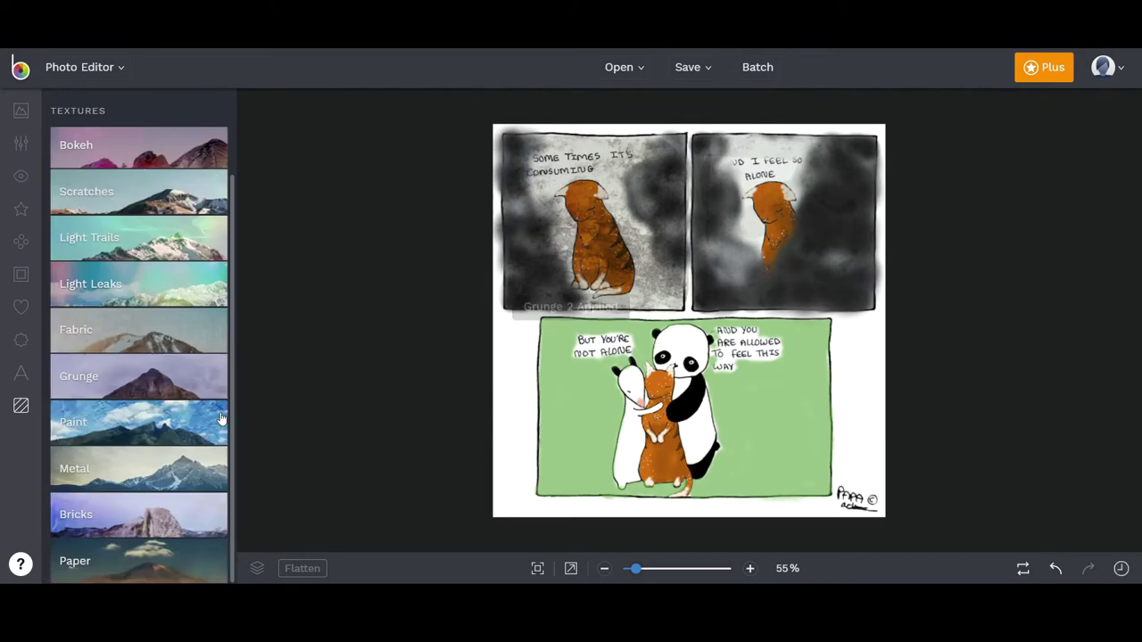
Step: Brush the Paint 1 texture in Soft Light mode at full opacity over the green final panel
left_click(217, 416)
left_click(150, 170)
left_click(150, 228)
left_click(114, 298)
mouse_move(217, 272)
left_mouse_down()
mouse_move(161, 272)
mouse_move(218, 272)
left_mouse_up()
left_click(191, 173)
left_click(214, 342)
mouse_move(774, 425)
left_mouse_down()
mouse_move(802, 410)
mouse_move(810, 476)
mouse_move(522, 348)
mouse_move(685, 408)
left_mouse_up()
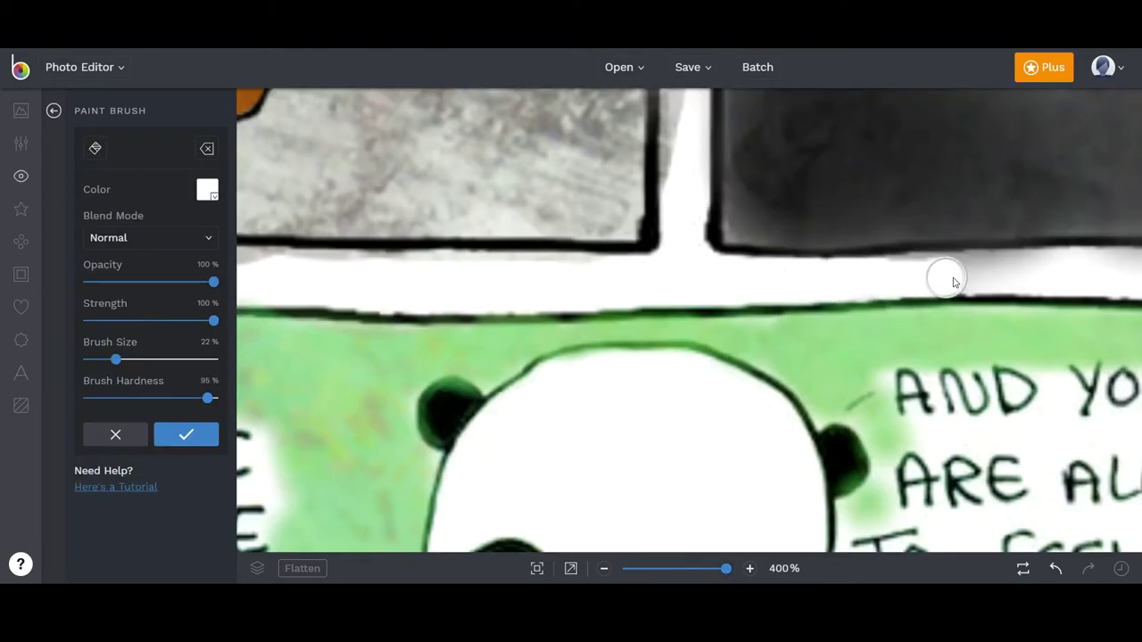
Step: Paint white along the horizontal gutter between the top panels and the bottom panel
mouse_move(953, 282)
left_mouse_down()
mouse_move(1014, 271)
mouse_move(268, 274)
left_mouse_up()
left_click_drag(664, 504, 678, 500)
mouse_move(581, 373)
left_mouse_down()
mouse_move(960, 363)
mouse_move(781, 379)
left_mouse_up()
Step: Extend the white gutter strip rightward and cover the gray patches on the right margin
mouse_move(864, 362)
left_mouse_down()
mouse_move(996, 370)
mouse_move(994, 387)
left_mouse_up()
left_click_drag(726, 570, 723, 571)
left_click_drag(544, 323, 1024, 326)
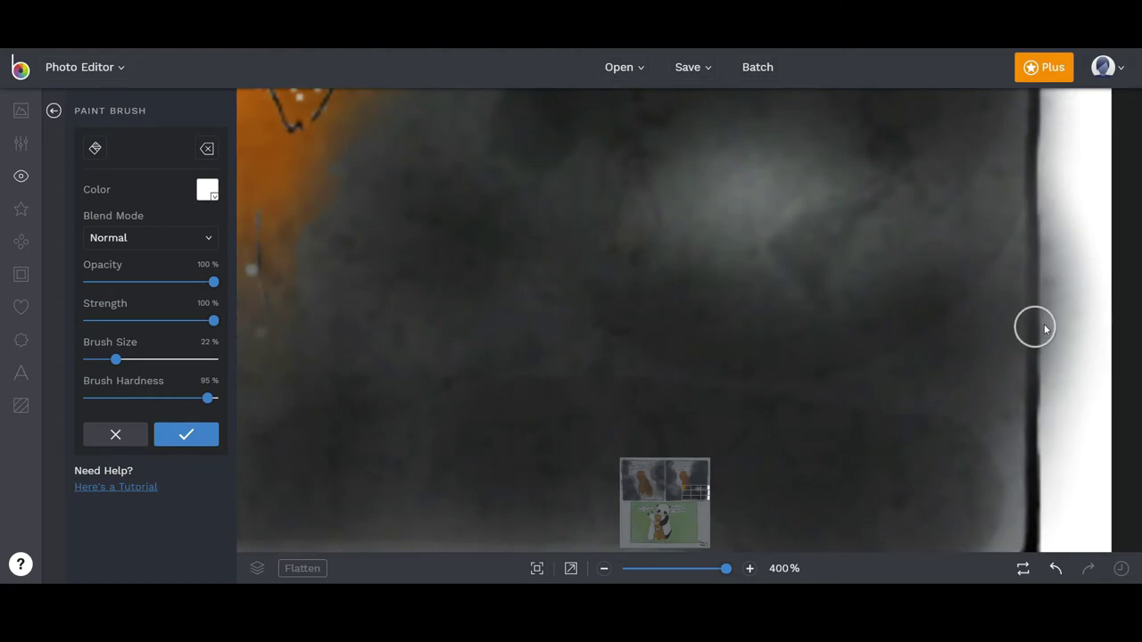
left_click_drag(1095, 278, 1110, 361)
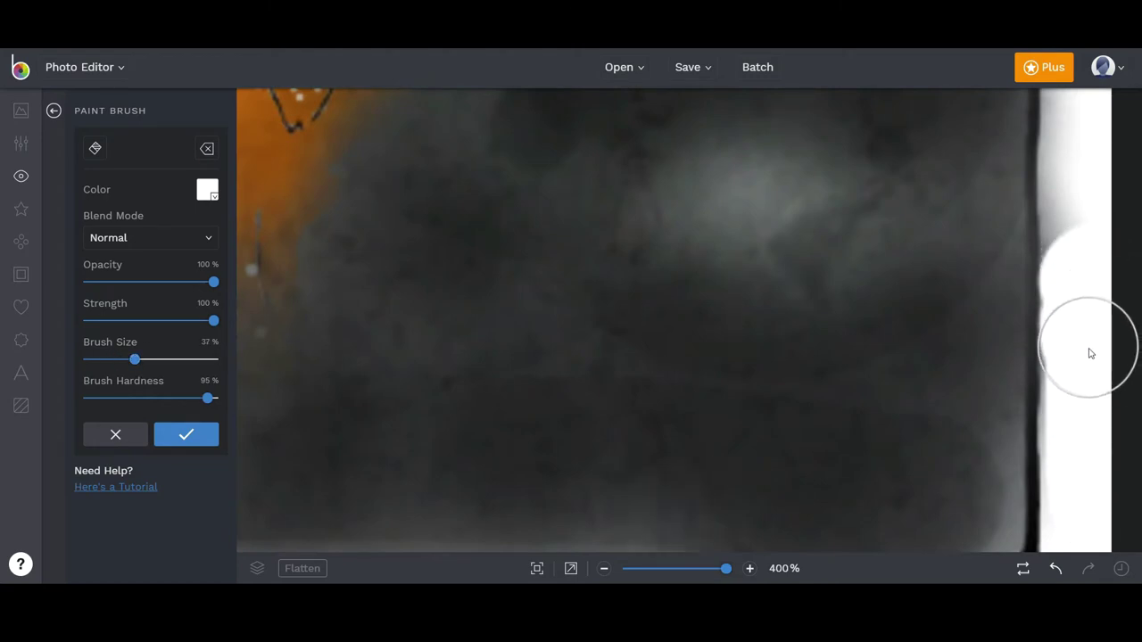
mouse_move(1092, 294)
left_mouse_down()
mouse_move(1090, 145)
mouse_move(1087, 157)
left_mouse_up()
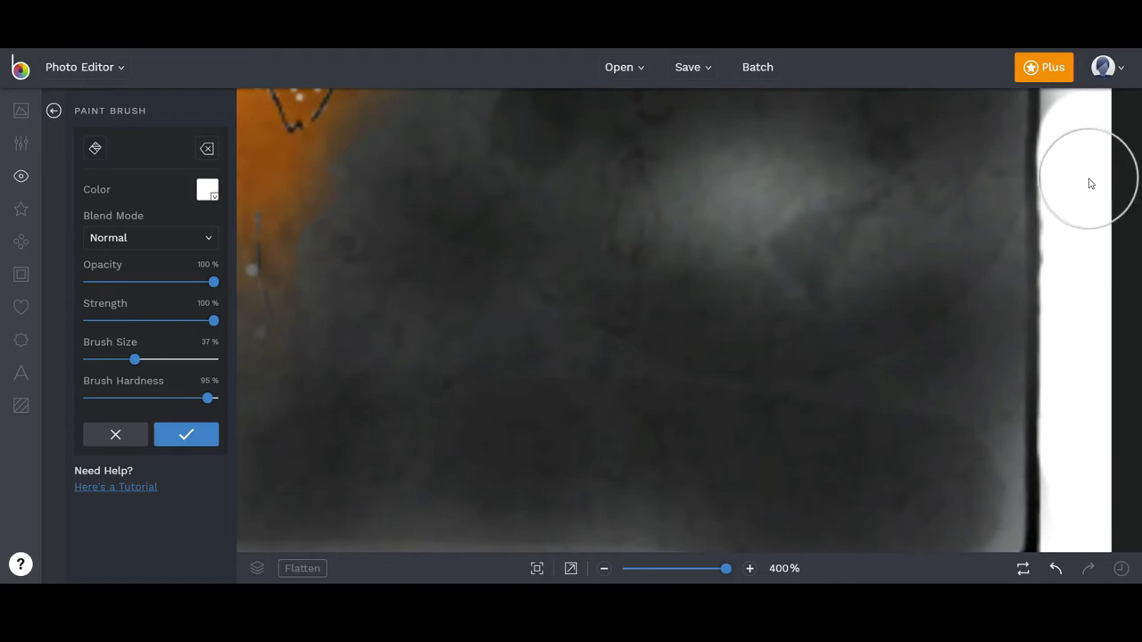
Step: Paint the vertical gutter between the two top panels white, covering its dark gaps
left_click(665, 503)
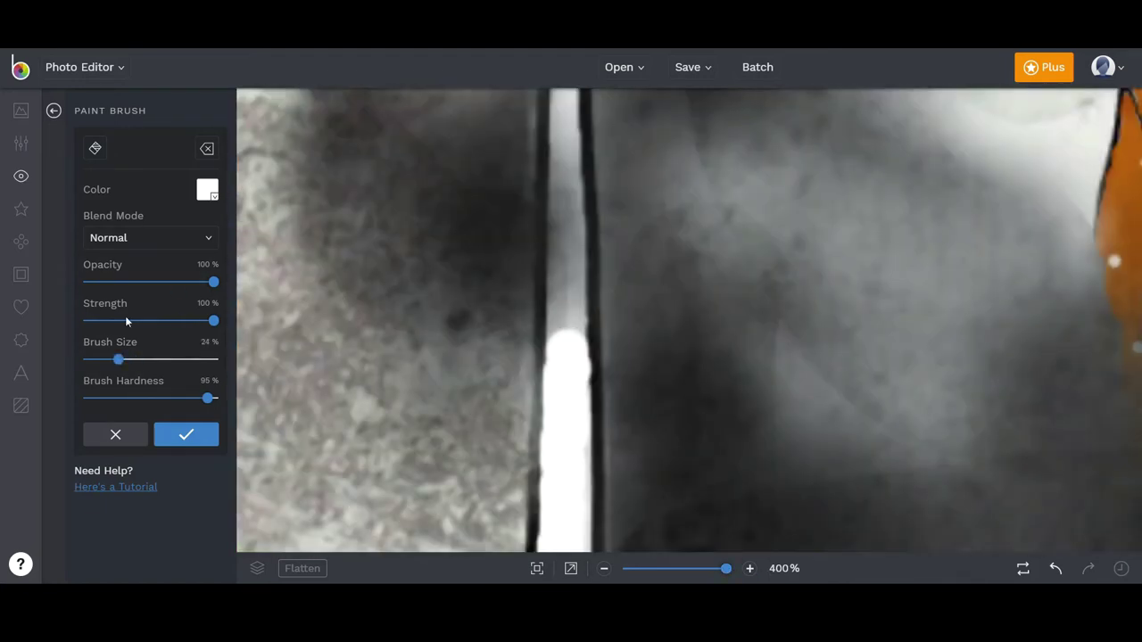
left_click_drag(569, 283, 571, 230)
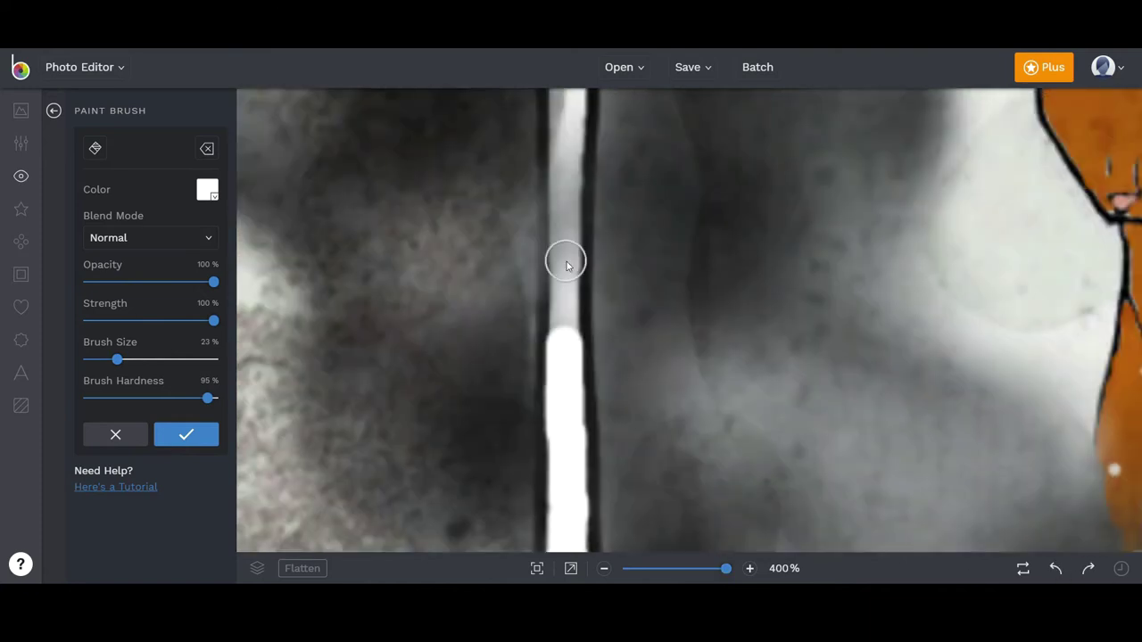
left_click_drag(564, 280, 565, 343)
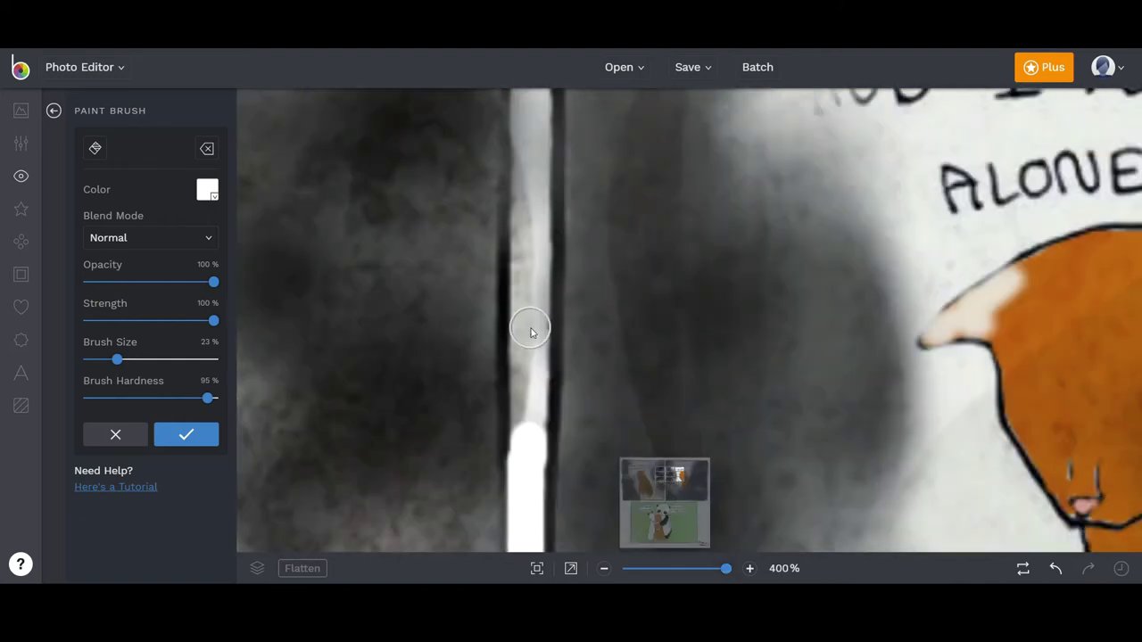
left_click_drag(529, 326, 530, 430)
left_click_drag(535, 250, 529, 217)
left_click_drag(662, 509, 663, 501)
left_click_drag(533, 299, 536, 388)
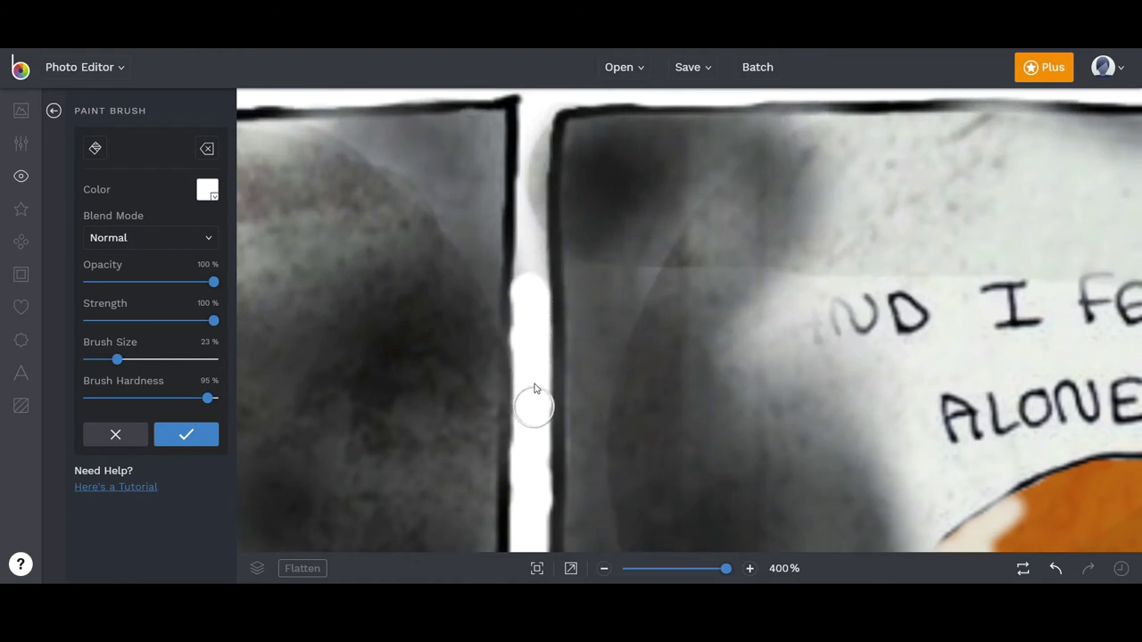
left_click_drag(534, 182, 535, 312)
scroll(535, 312, "down", 5)
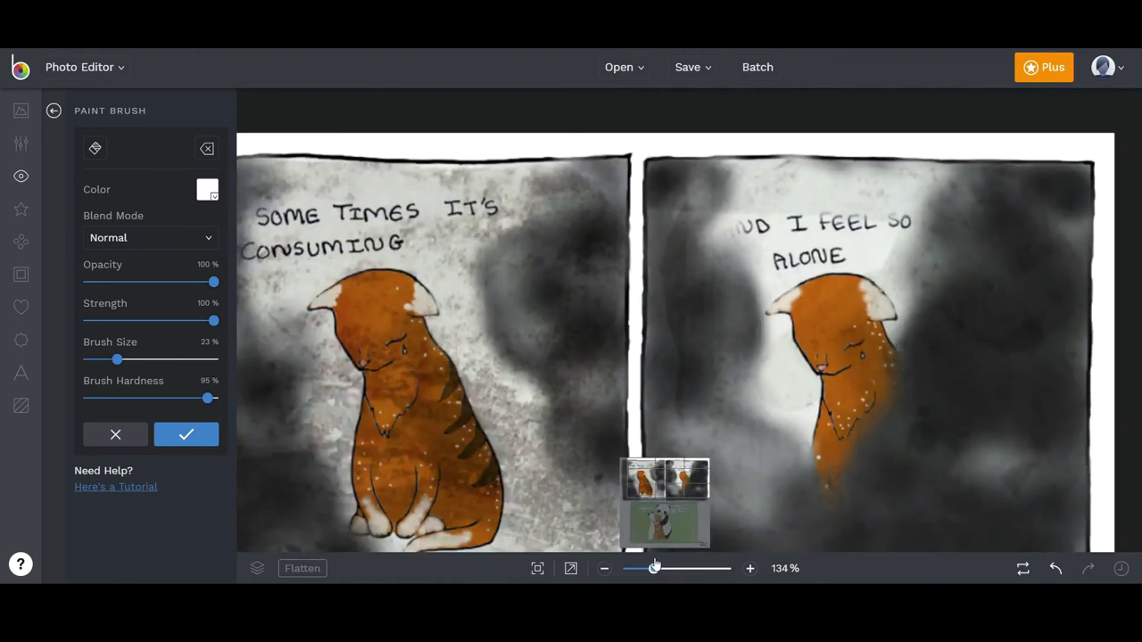
Step: Apply the white touch-ups, then boost saturation to 76 and shift hue to -8°
scroll(402, 330, "down", 3)
left_click(191, 429)
left_click(20, 143)
left_click(138, 339)
mouse_move(151, 238)
left_mouse_down()
mouse_move(214, 237)
mouse_move(198, 238)
left_mouse_up()
mouse_move(151, 195)
left_mouse_down()
mouse_move(87, 196)
mouse_move(212, 195)
left_mouse_up()
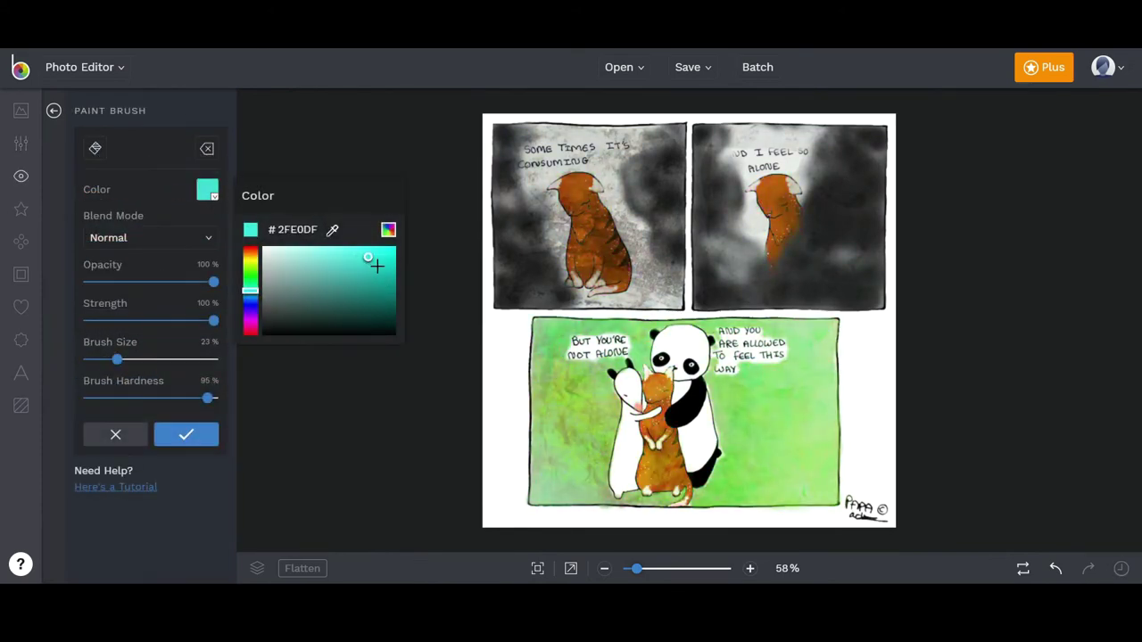
Step: Pan to the fox, shrink the brush, paint its teal eye and apply it
scroll(687, 321, "up", 5)
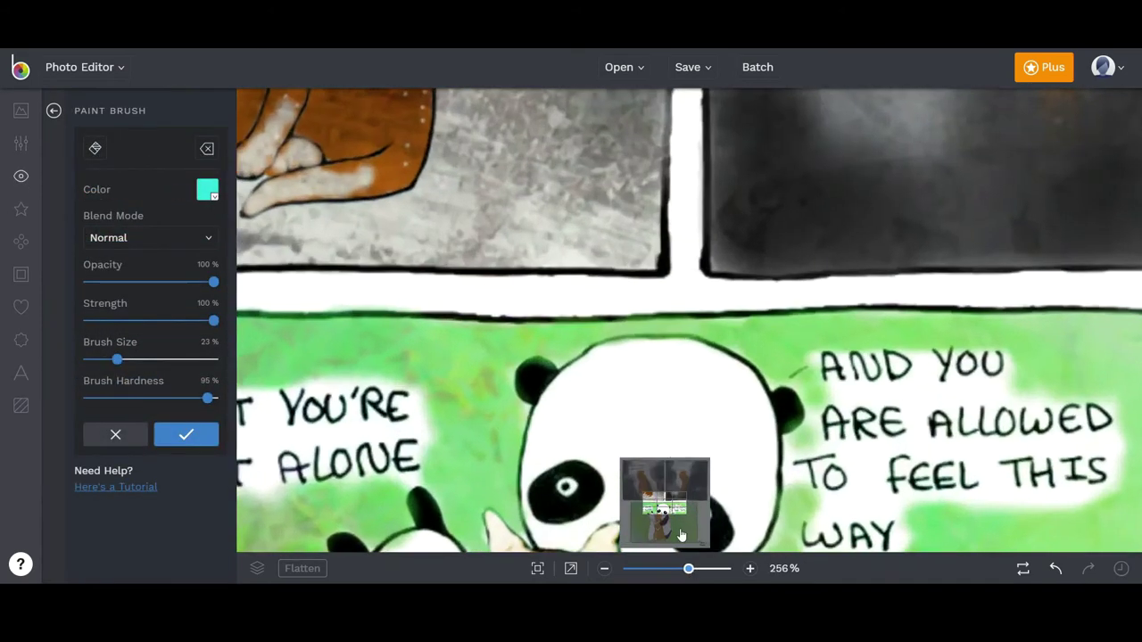
left_click_drag(625, 267, 803, 446)
scroll(687, 322, "up", 2)
left_click_drag(117, 359, 106, 360)
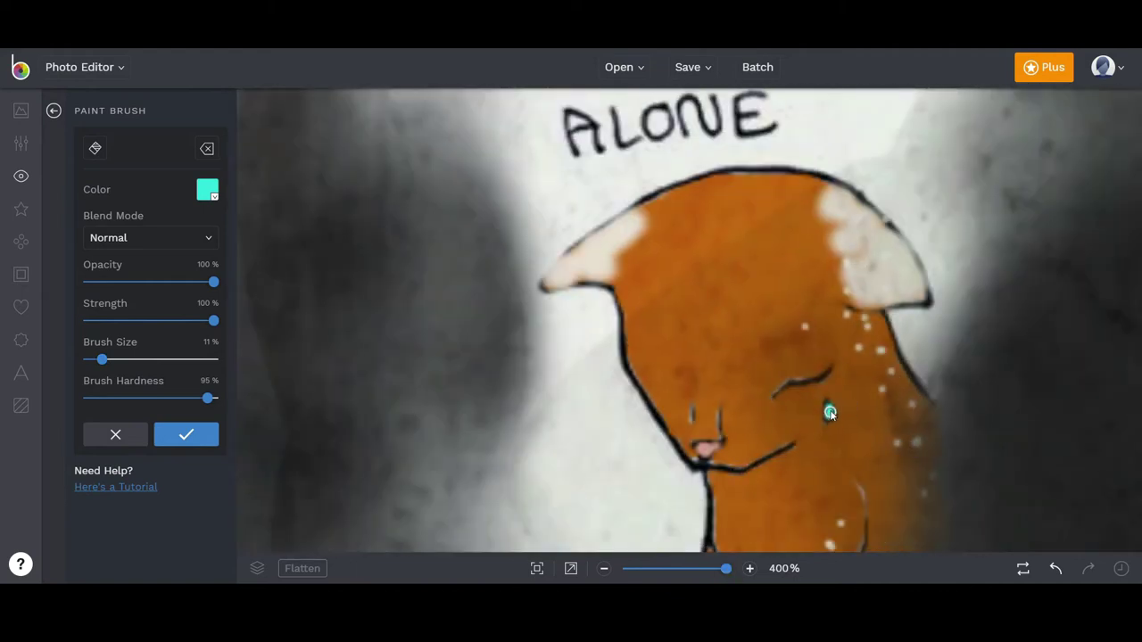
scroll(829, 495, "down", 5)
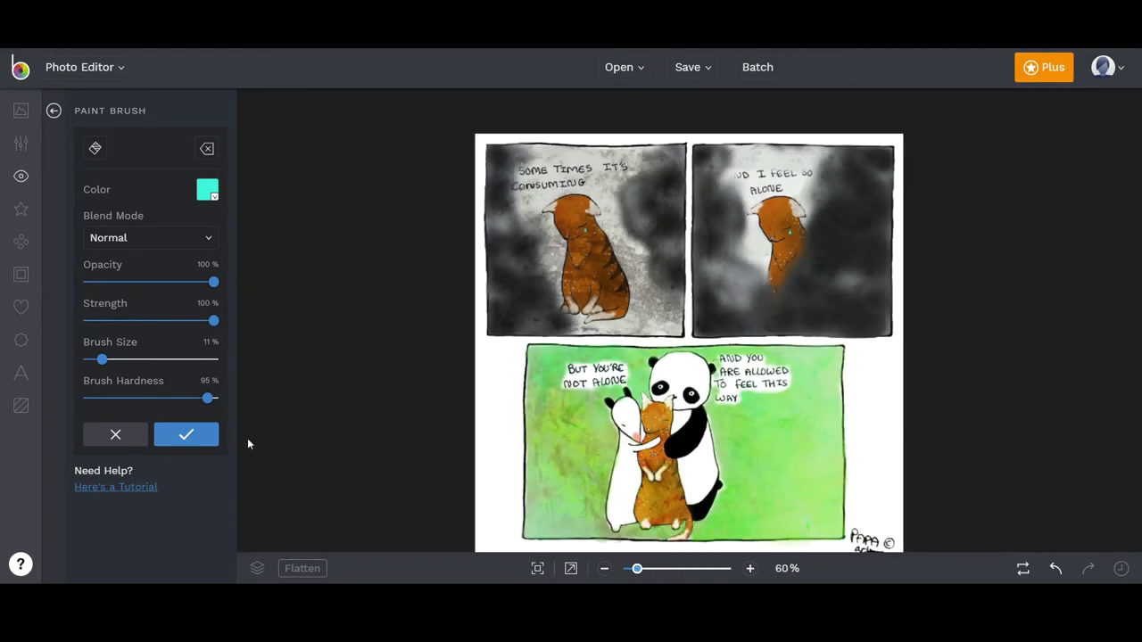
left_click(205, 434)
Step: Add a Glint flare from Effects > Lens Flare to the comic
left_click(20, 208)
left_click(148, 247)
scroll(154, 442, "down", 5)
left_click(152, 437)
left_click_drag(148, 469, 100, 473)
Step: Set the first Glint flare's colour to cyan
left_click(111, 437)
left_click(207, 311)
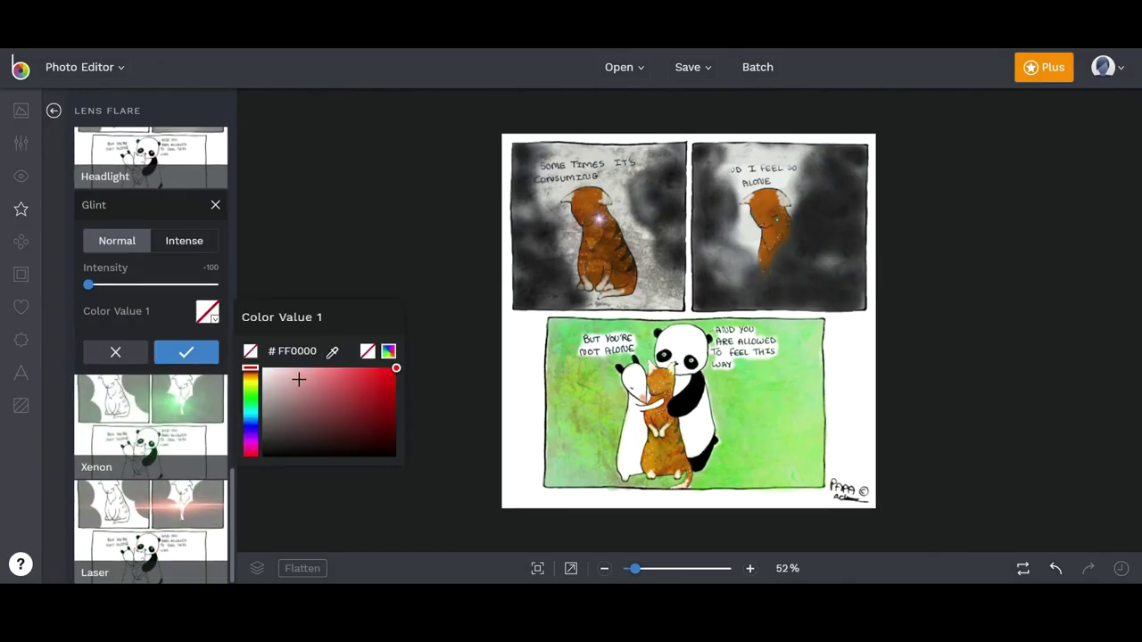
left_click(250, 410)
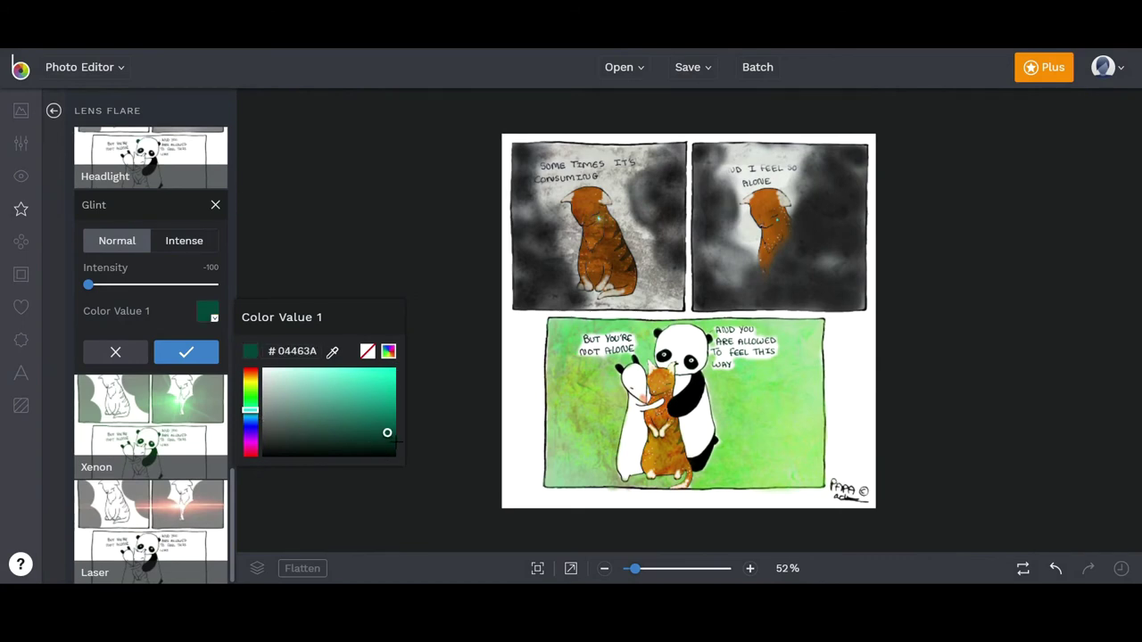
left_click(1008, 485)
left_click(186, 351)
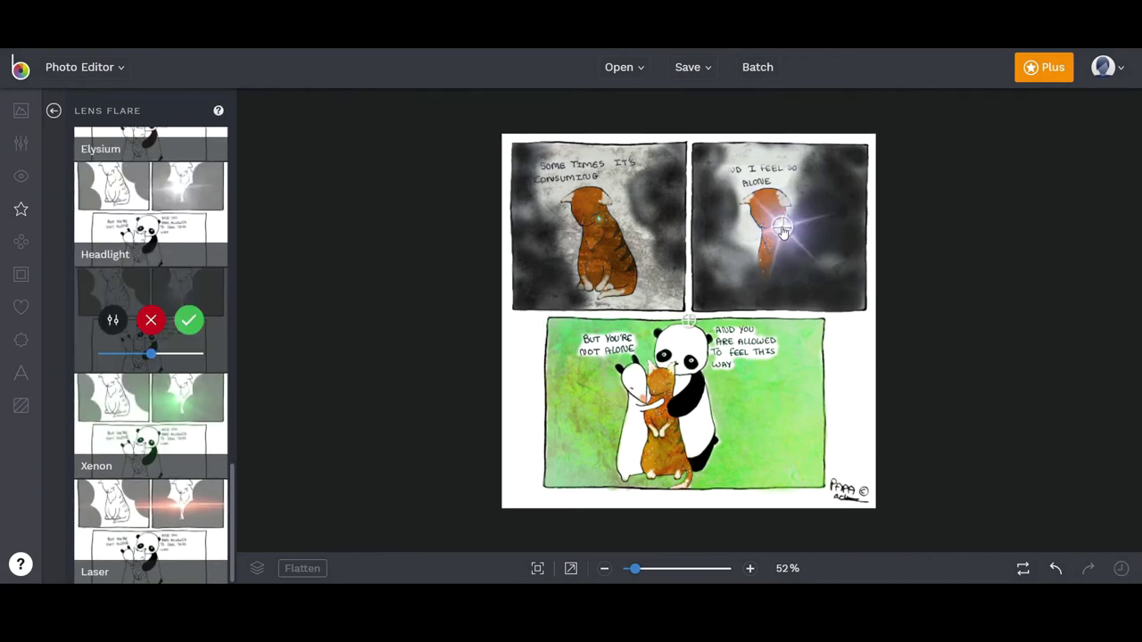
Step: Change the glint colour to dark teal and apply it
left_click(112, 319)
left_click(207, 311)
left_click(363, 436)
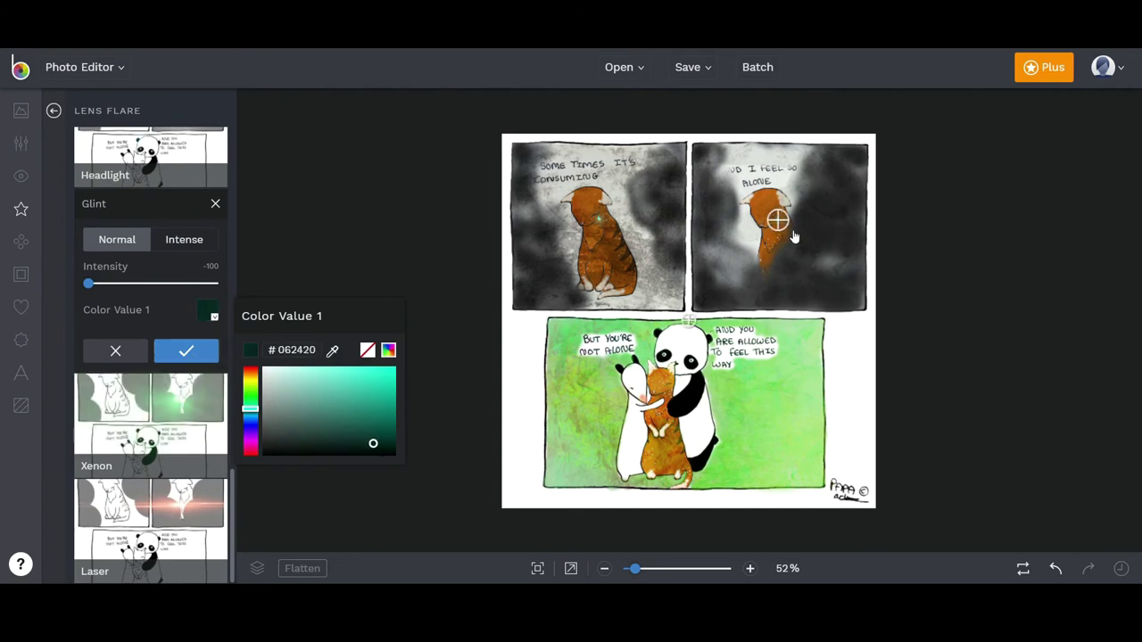
left_click(771, 216)
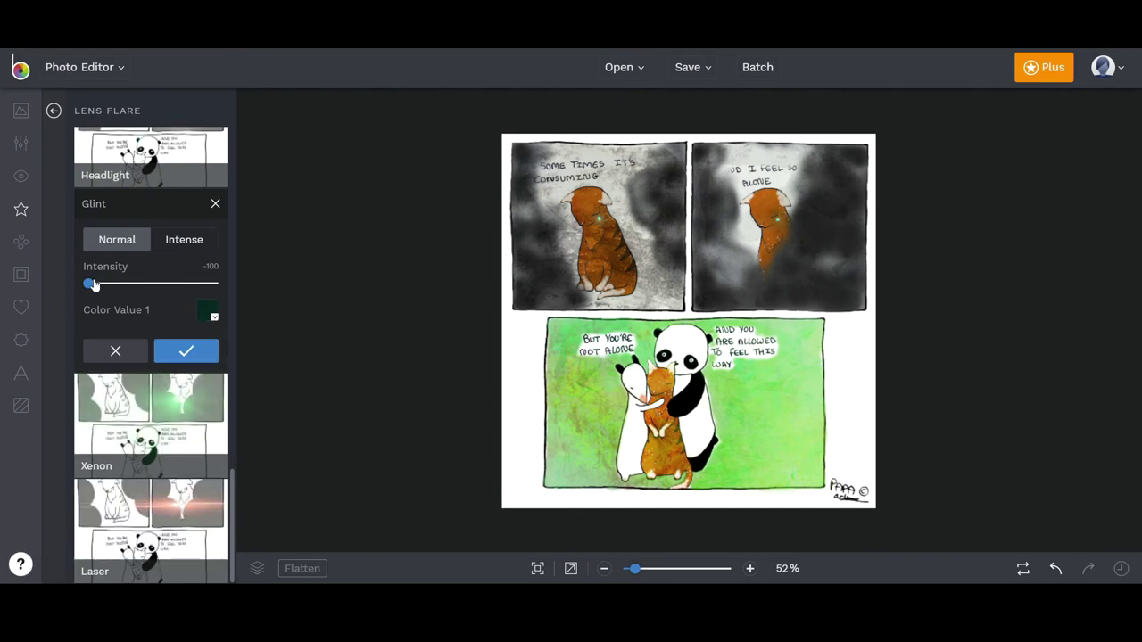
left_click(181, 361)
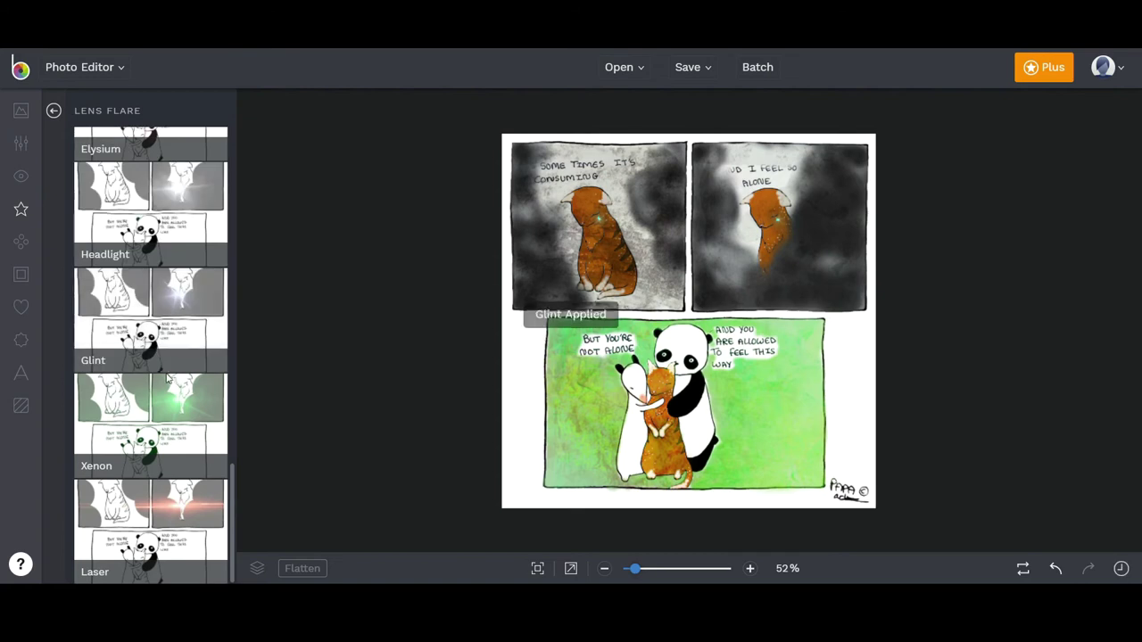
Step: Add another Glint flare coloured bright yellow
left_click(152, 313)
left_click(112, 319)
left_click(204, 317)
left_click(250, 378)
left_click(384, 410)
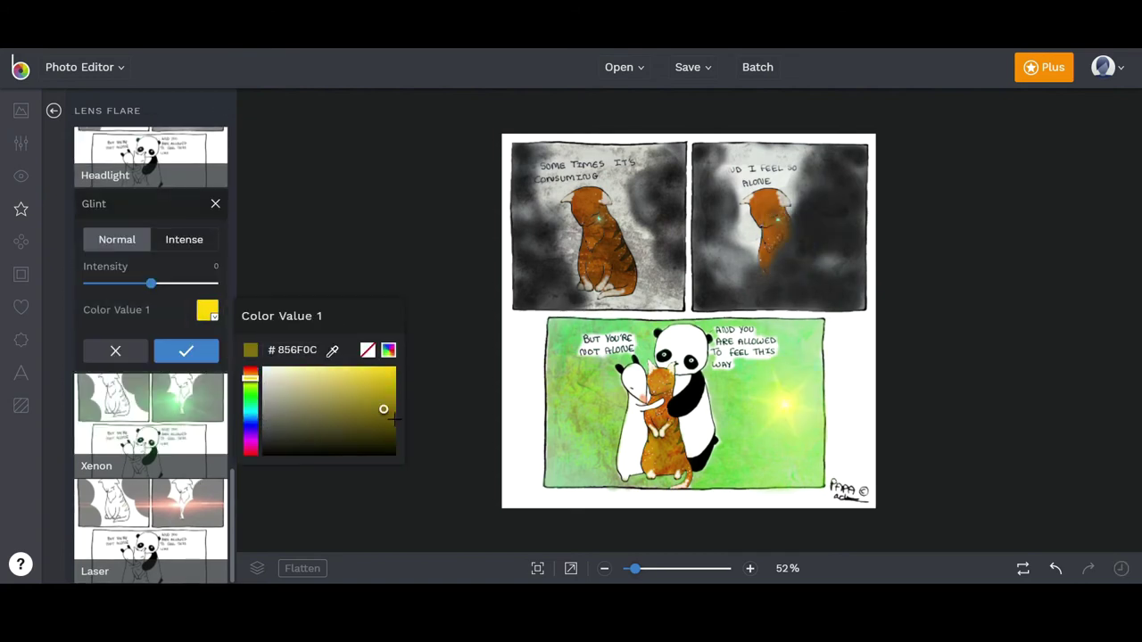
mouse_move(384, 410)
left_mouse_down()
mouse_move(403, 382)
mouse_move(398, 369)
left_mouse_up()
left_click(772, 400)
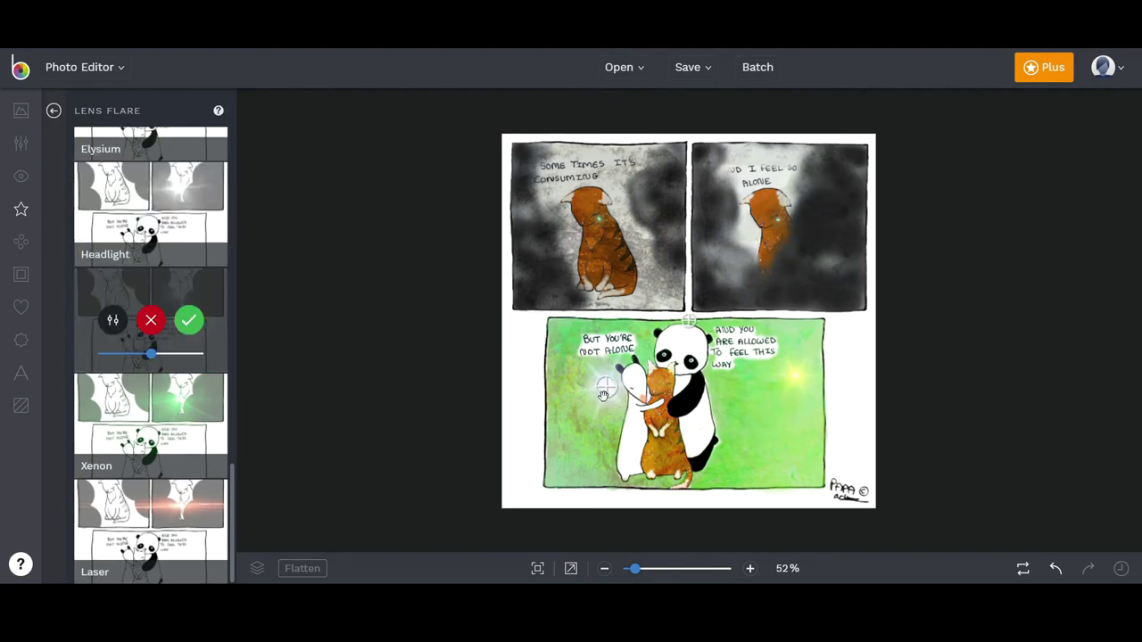
Step: Recolour the glint orange and raise its intensity to -44
left_click(204, 311)
left_click_drag(98, 283, 123, 283)
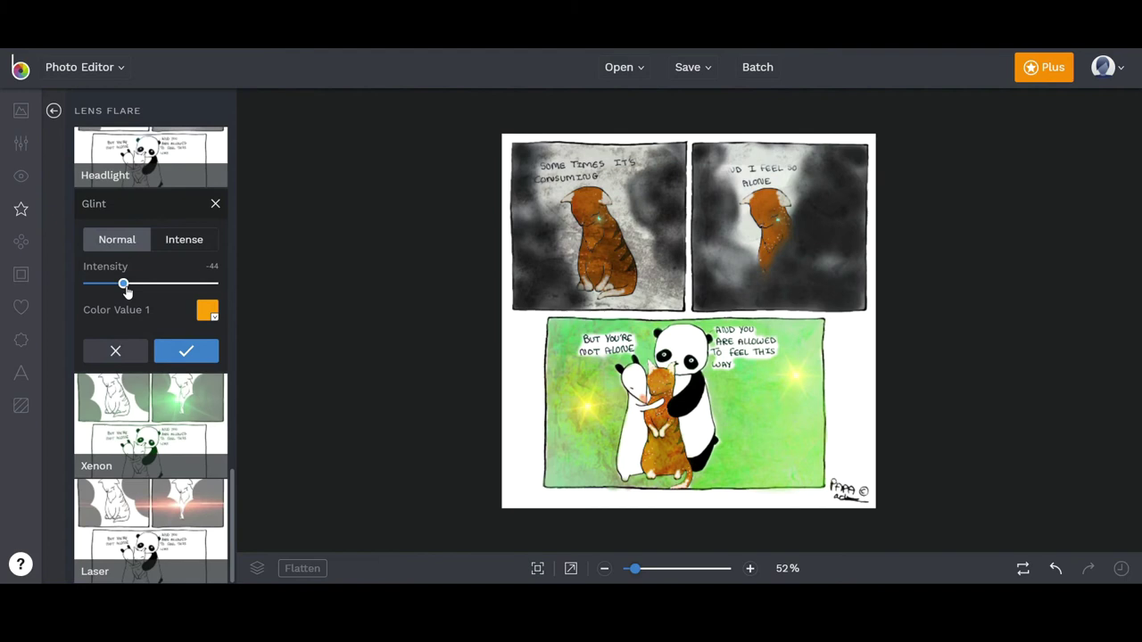
left_click(186, 350)
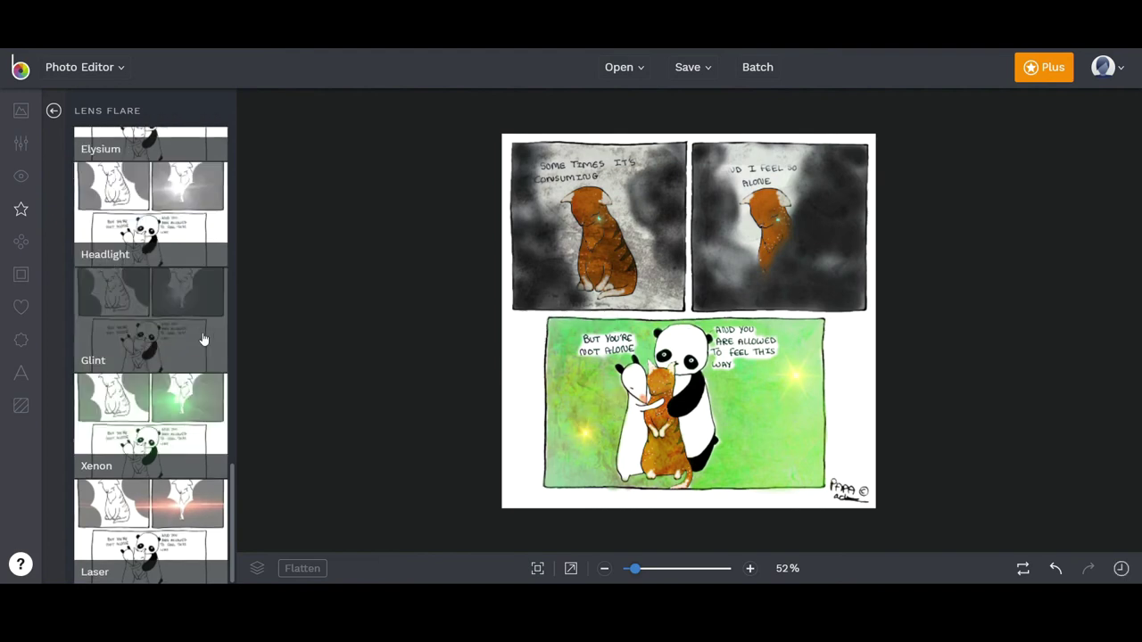
left_click(114, 320)
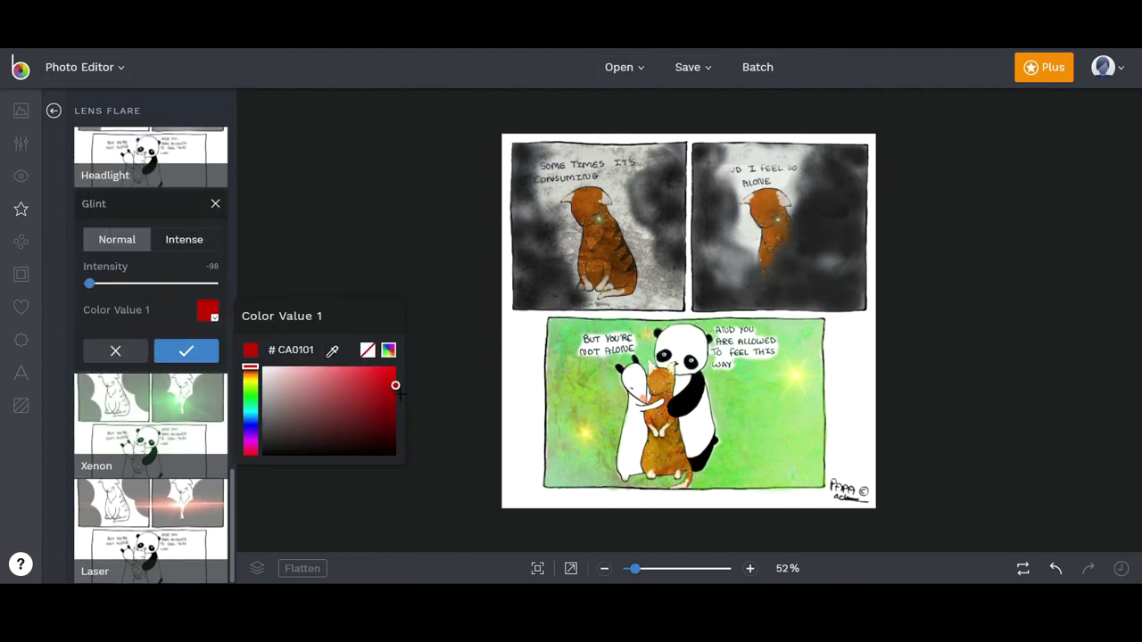
left_click(121, 306)
left_click(116, 351)
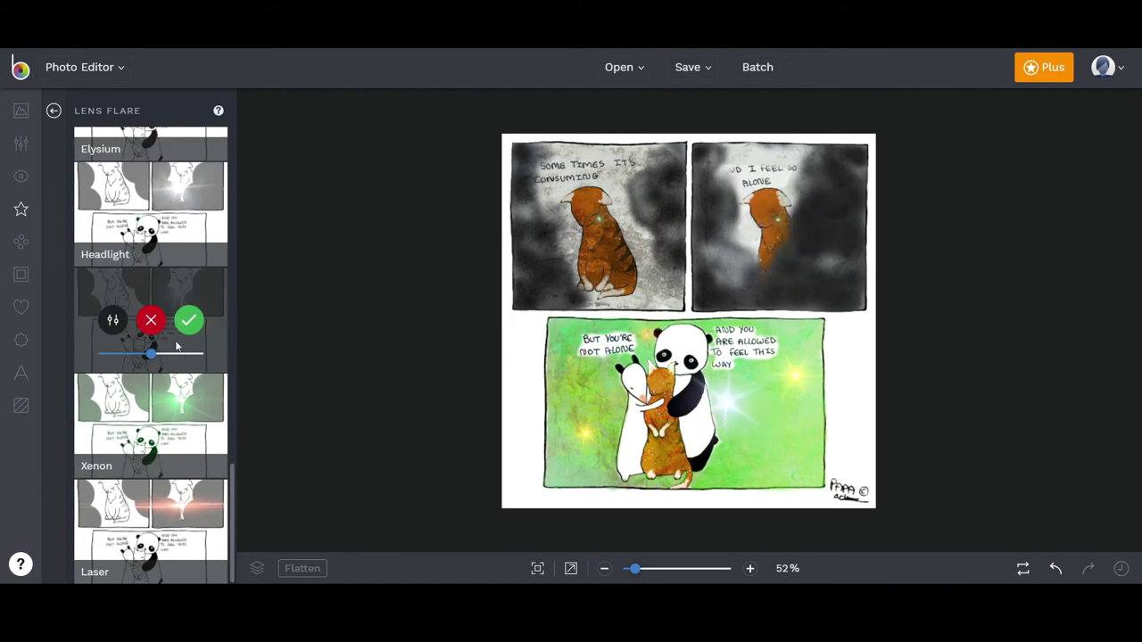
Step: Change the glint colour to green with intensity -55
left_click(114, 320)
left_click(251, 389)
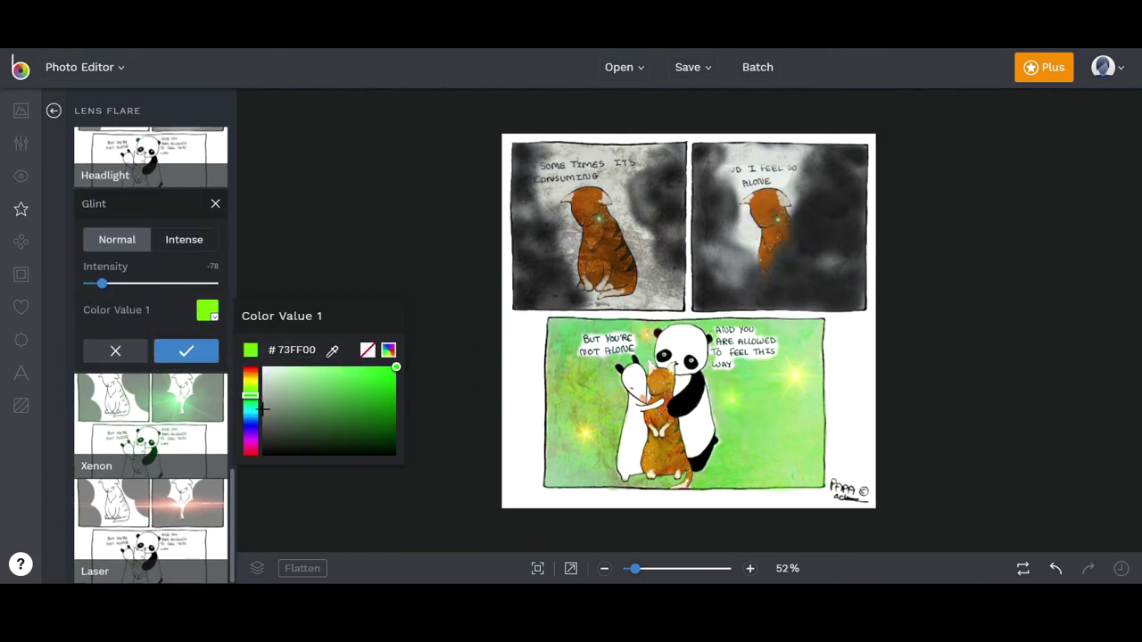
left_click(116, 285)
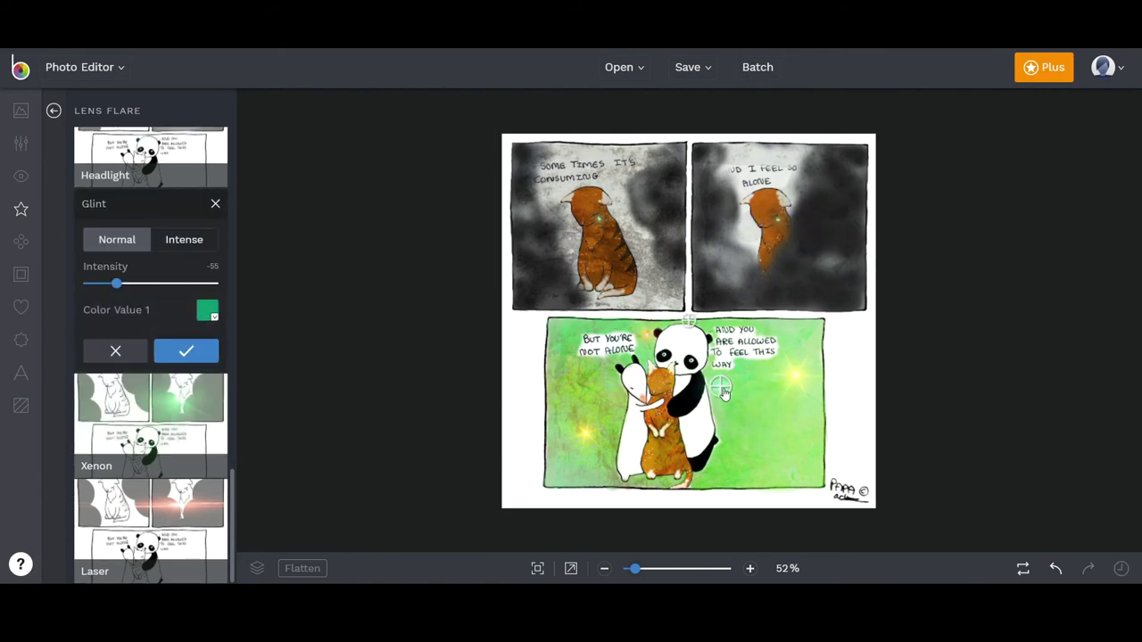
left_click(116, 349)
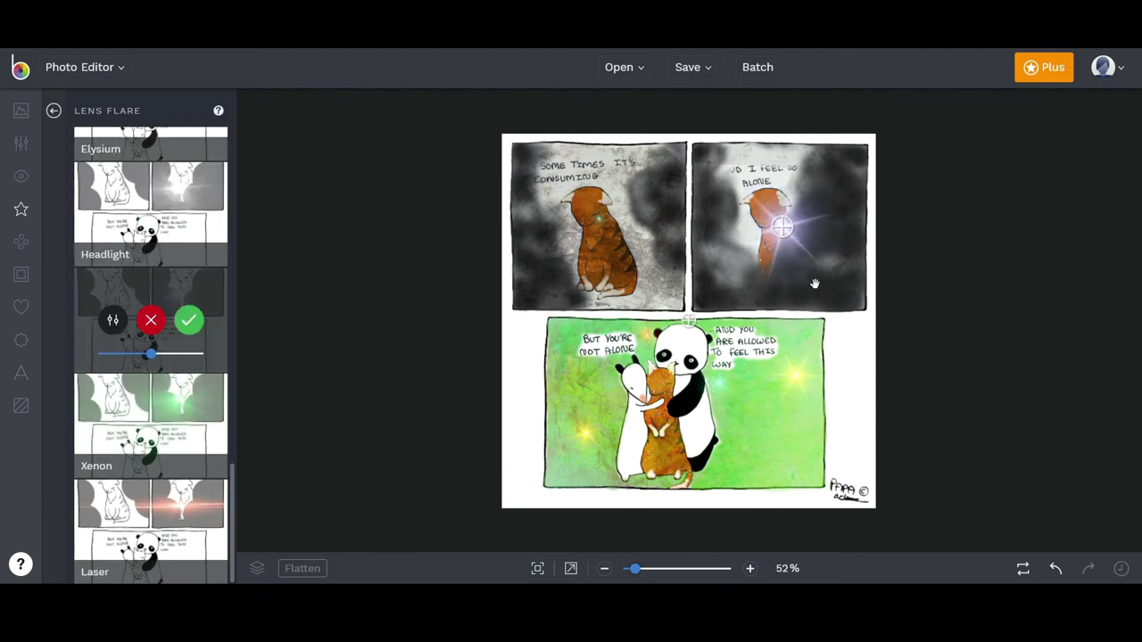
Step: Move a flare to the green panel's lower right, soften the glints, and apply
left_click(114, 320)
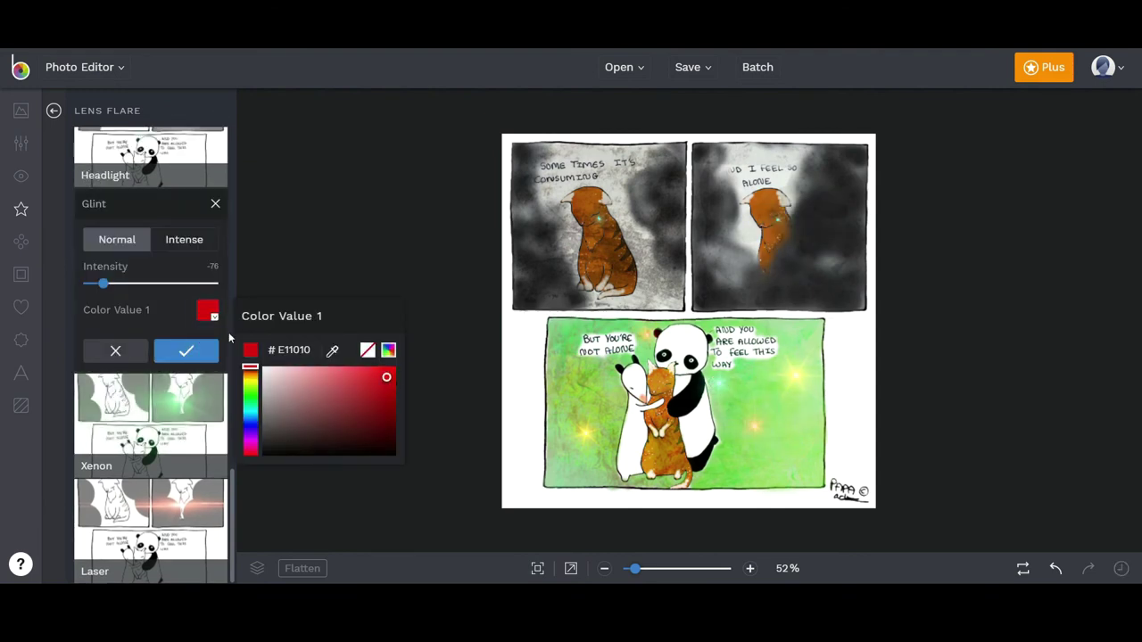
left_click(185, 351)
left_click_drag(791, 232, 803, 419)
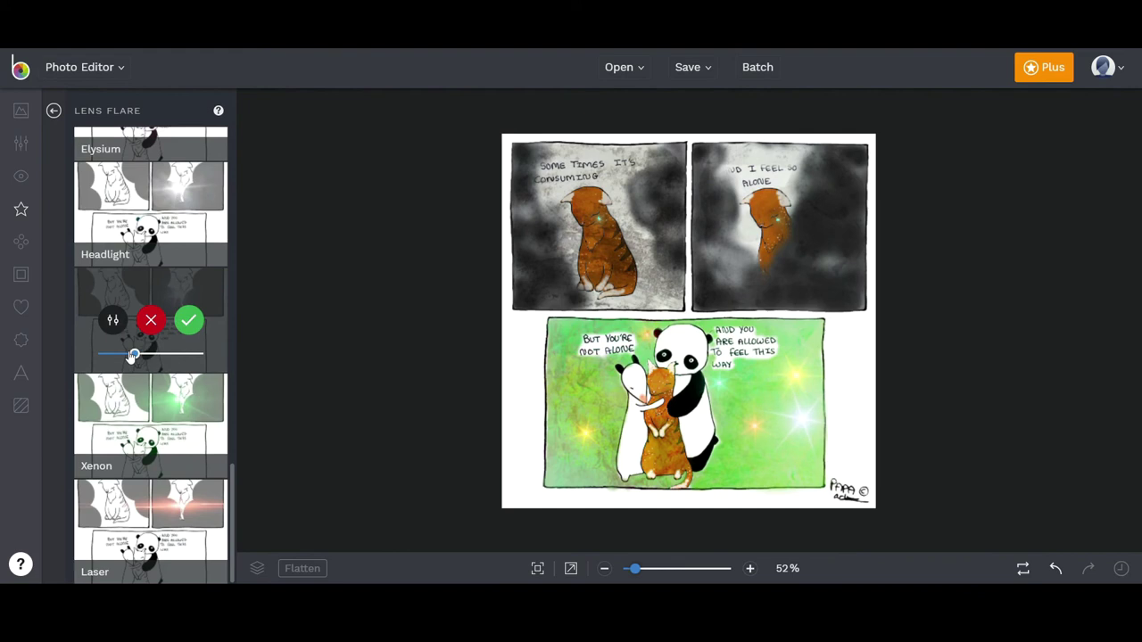
left_click_drag(150, 355, 101, 355)
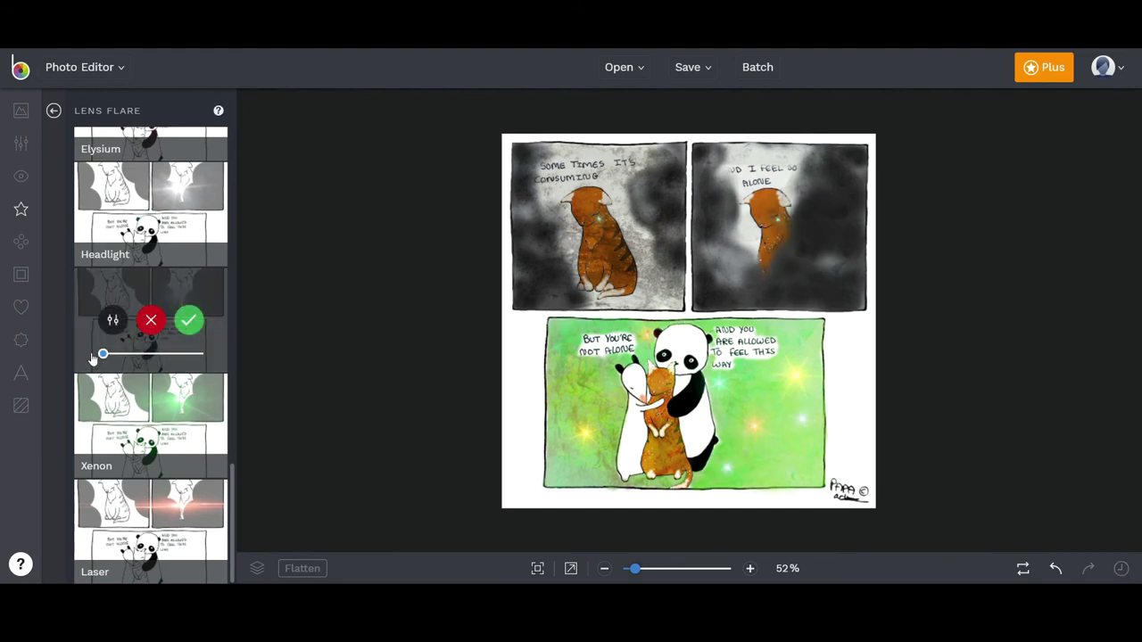
left_click(188, 319)
Step: Start another Glint flare and check its settings
left_click(182, 343)
left_click(113, 318)
left_click(184, 348)
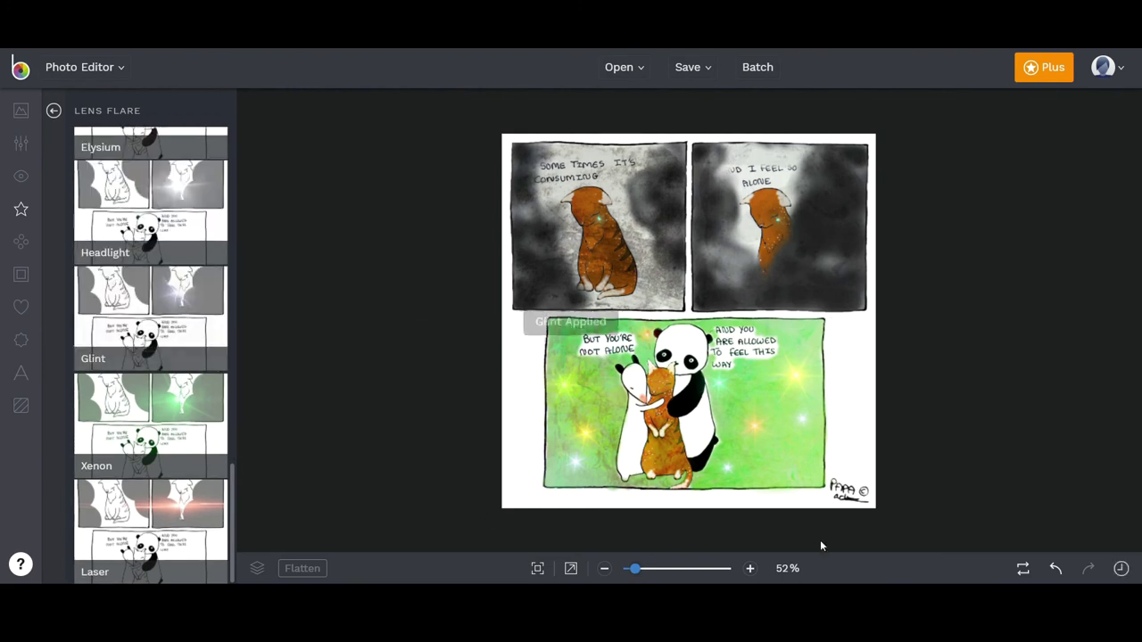
Step: Add a yellow Glint flare at -48 intensity, reposition it on the green panel, and apply
left_click(134, 343)
left_click(112, 318)
left_click(207, 309)
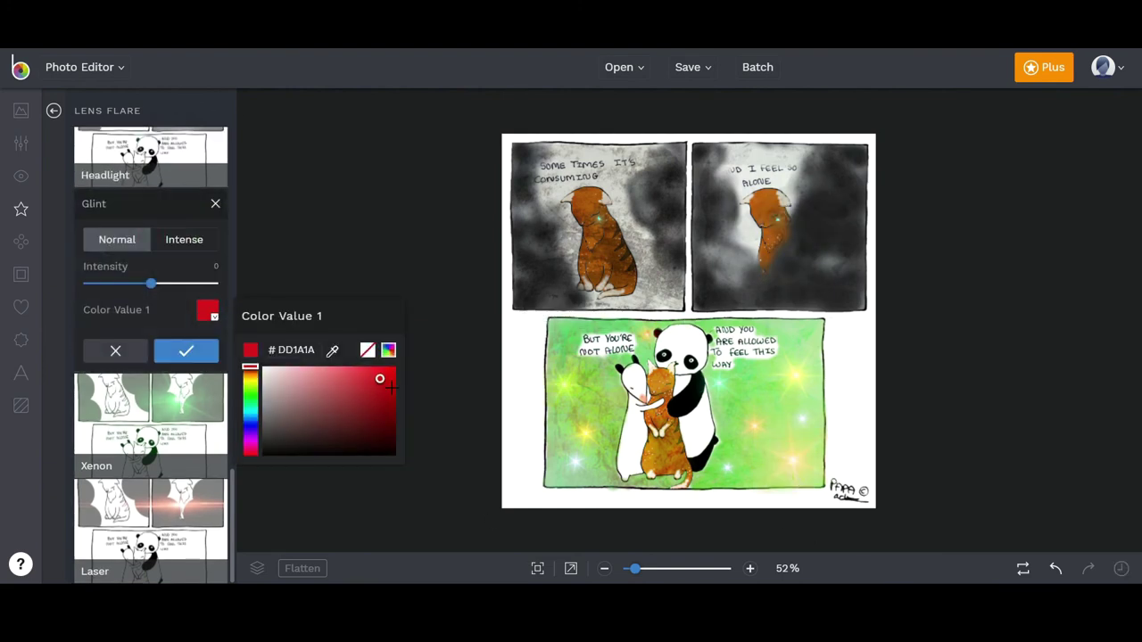
mouse_move(257, 383)
left_mouse_down()
mouse_move(261, 419)
mouse_move(271, 389)
left_mouse_up()
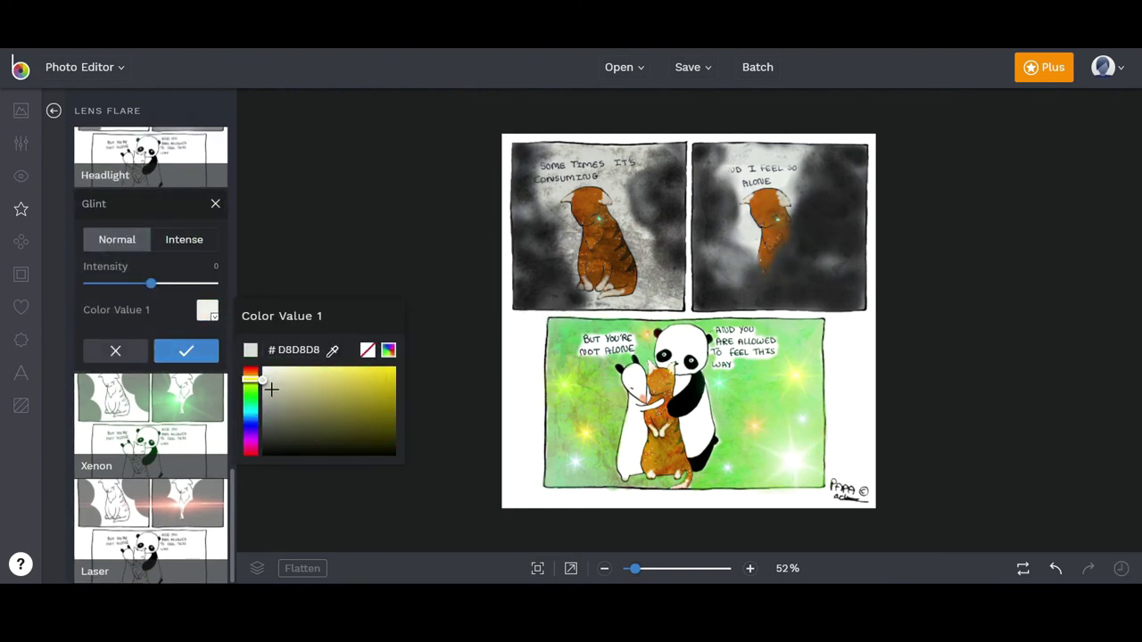
left_click_drag(150, 284, 120, 284)
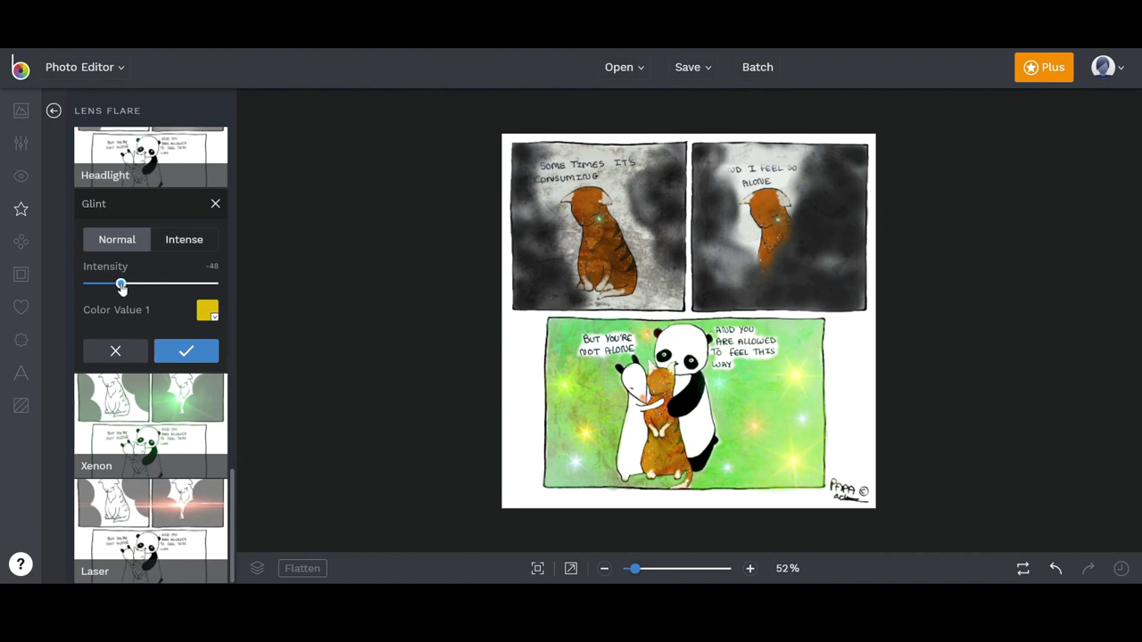
left_click(186, 351)
left_click_drag(797, 362, 789, 259)
left_click(188, 319)
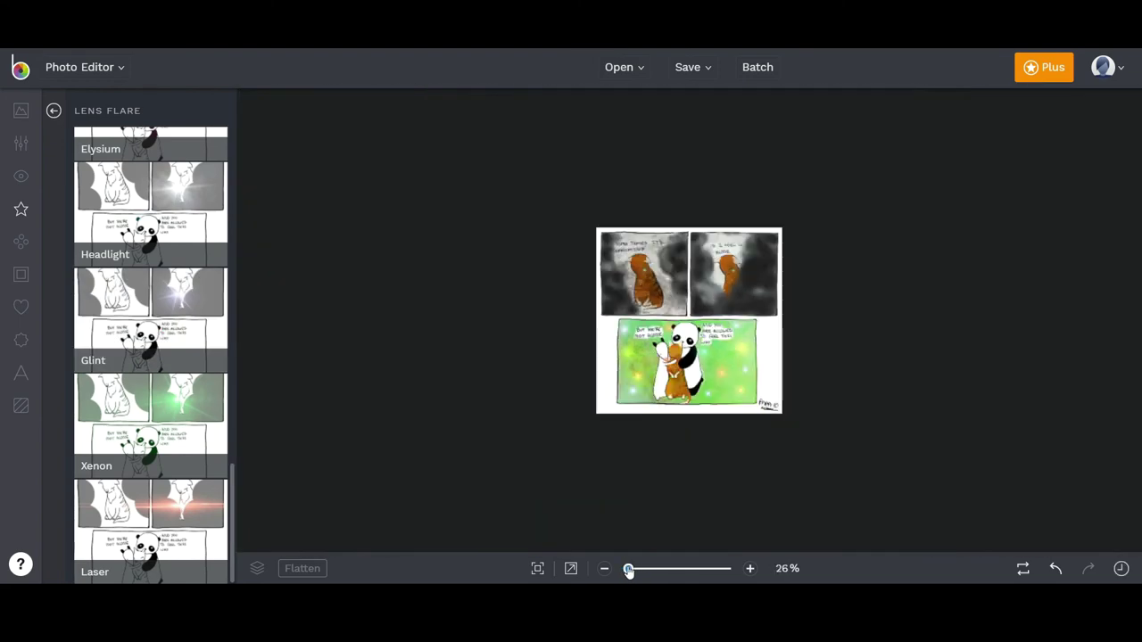
Step: Zoom out to preview the whole comic, then open the save options and texture effects
left_click_drag(651, 568, 635, 568)
left_click(693, 67)
left_click(21, 406)
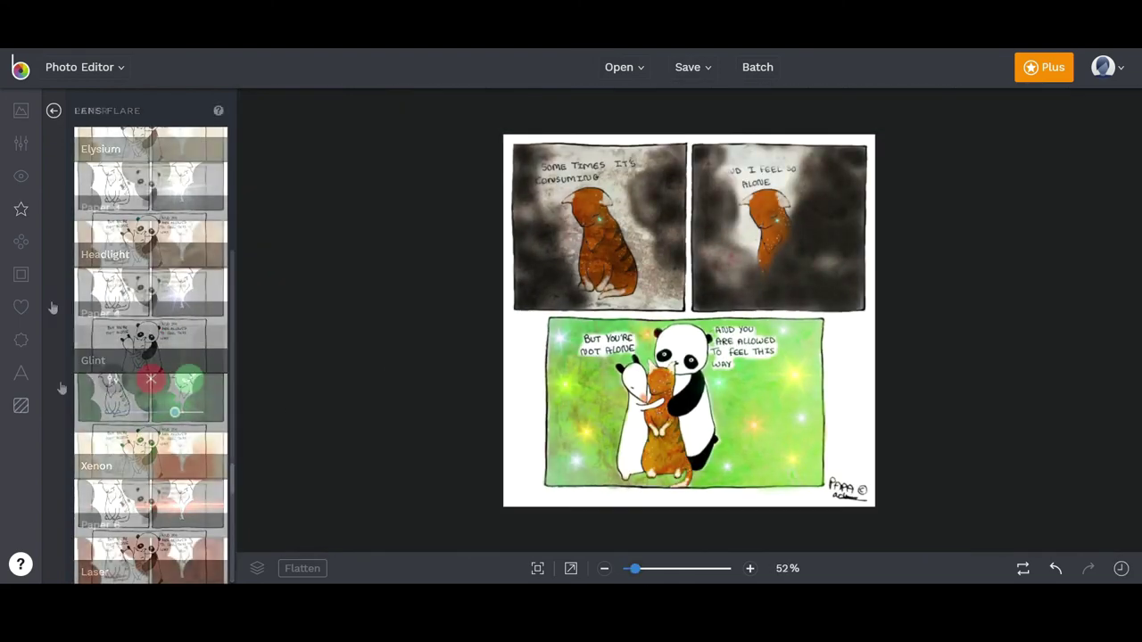
Step: Choose the Paper 5 texture for the comic
left_click(151, 267)
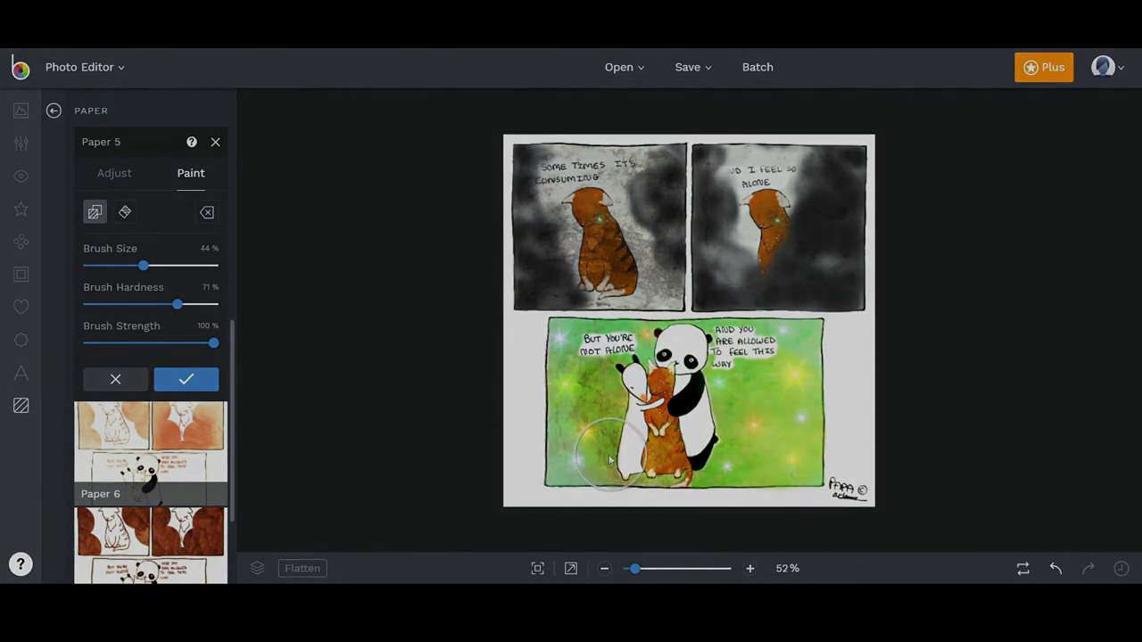